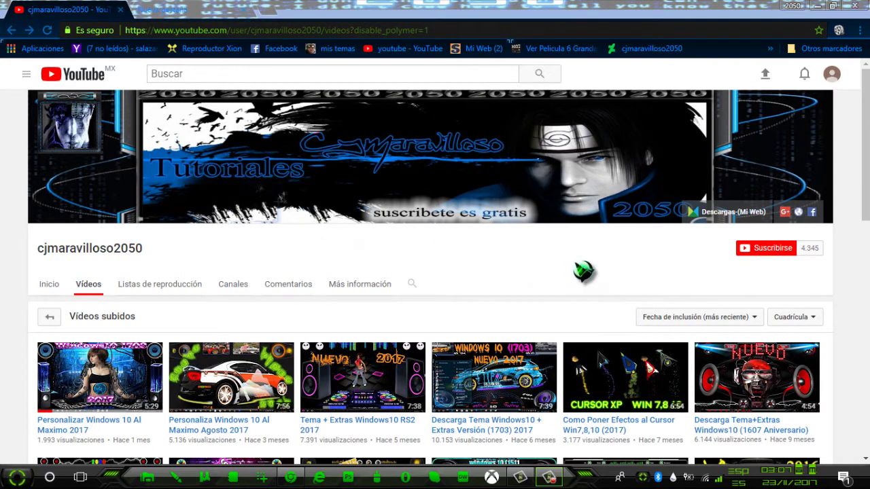
View the blank new tab page alongside the YouTube channel's videos page, and minimize the browser.
left_click(183, 10)
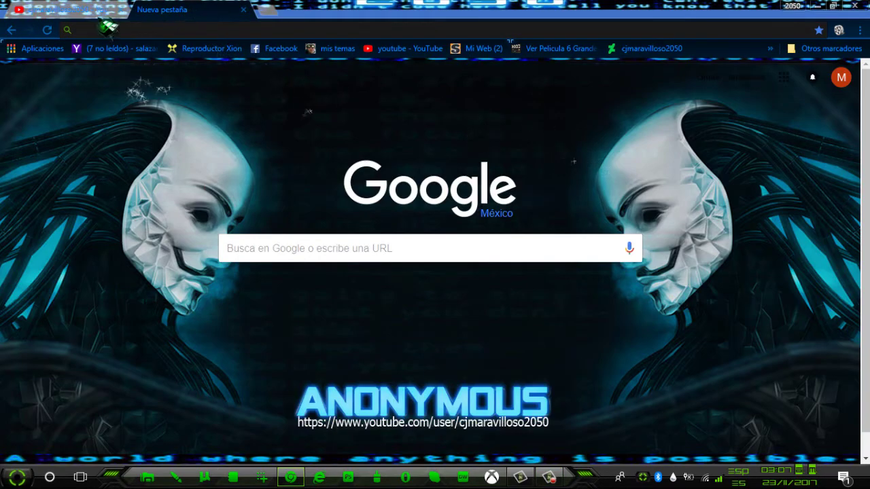
key("ctrl+w")
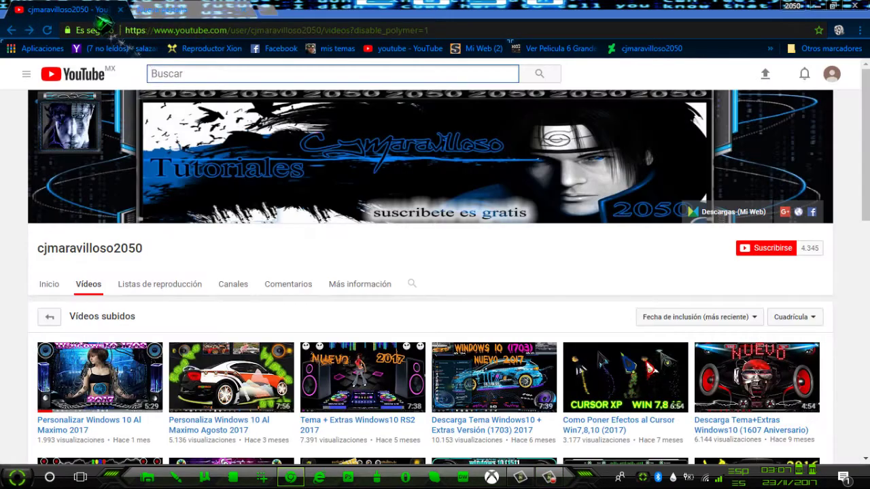
key("ctrl+t")
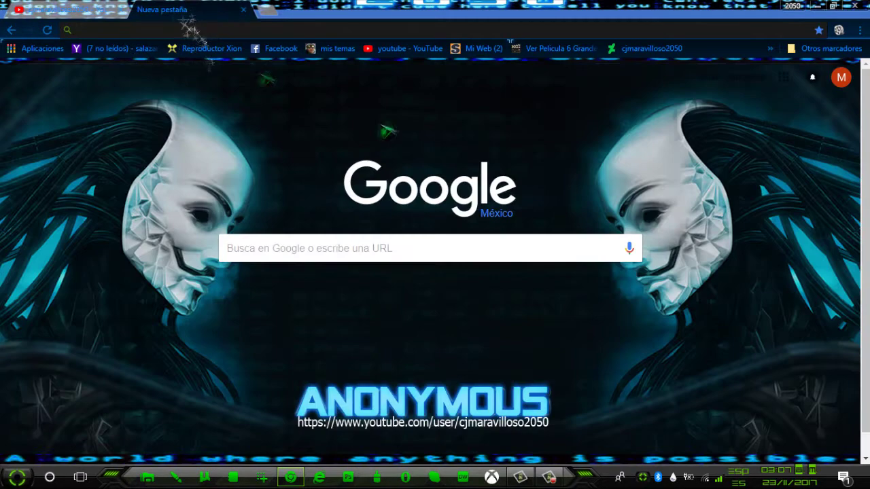
key("ctrl+w")
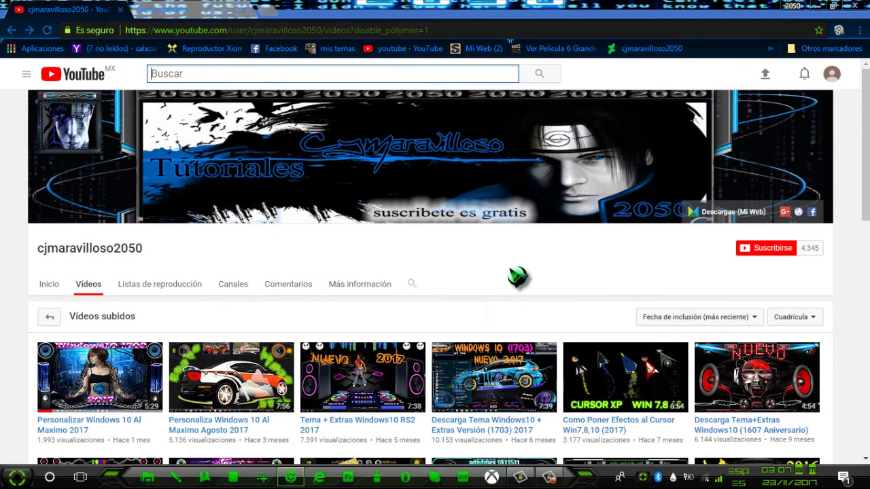
left_click(180, 14)
key("ctrl+w")
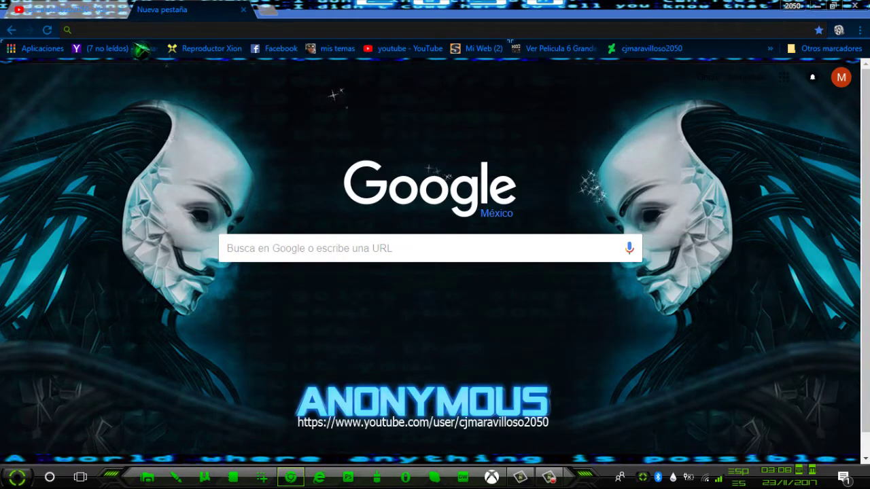
left_click(79, 15)
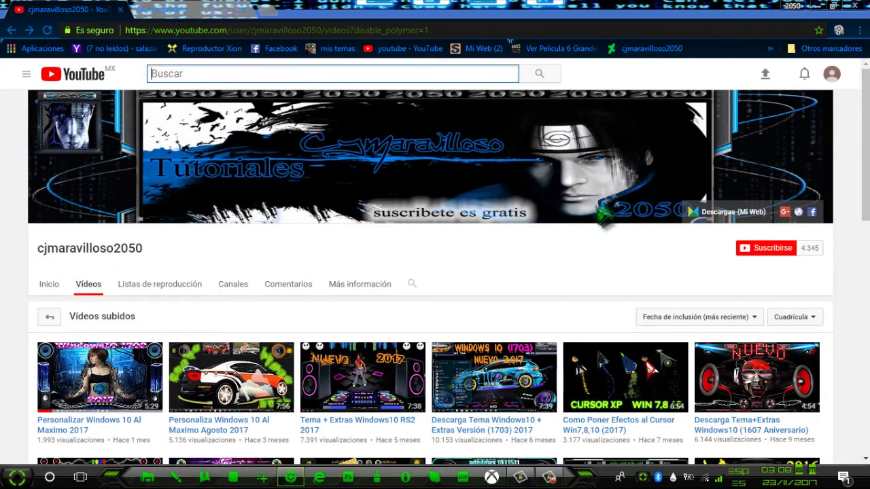
left_click(819, 8)
Restart the BitGreen2050 2 track in the music player and move the player out of view to clear the desktop.
left_click(866, 137)
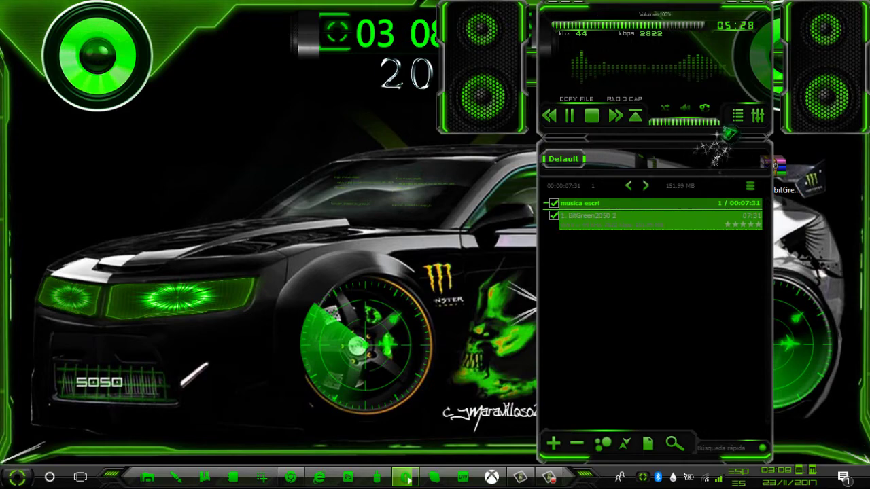
left_click(549, 116)
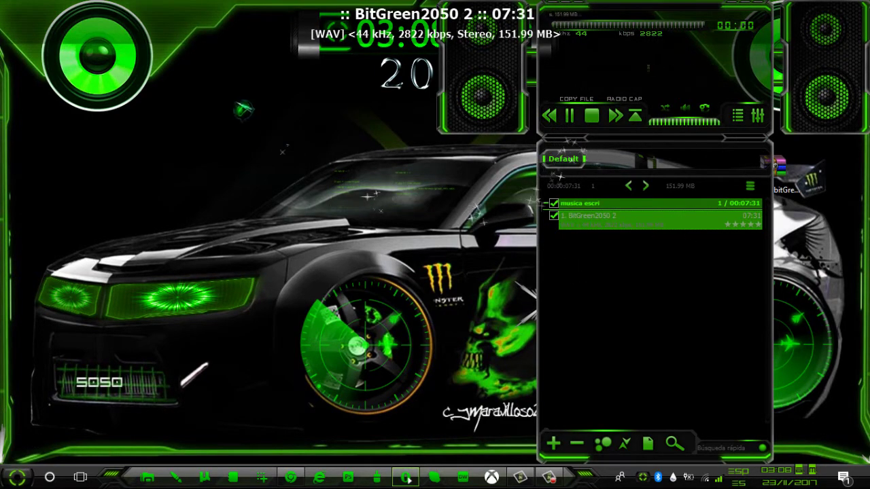
left_click(407, 478)
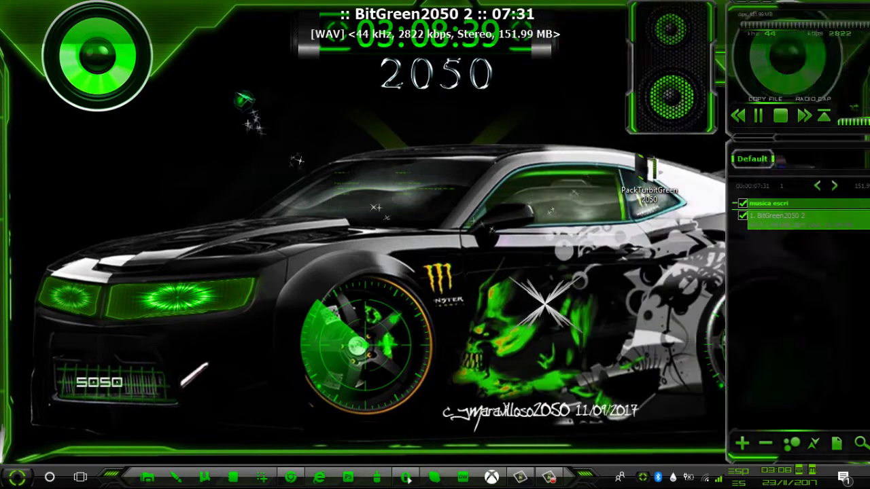
left_click_drag(612, 122, 795, 236)
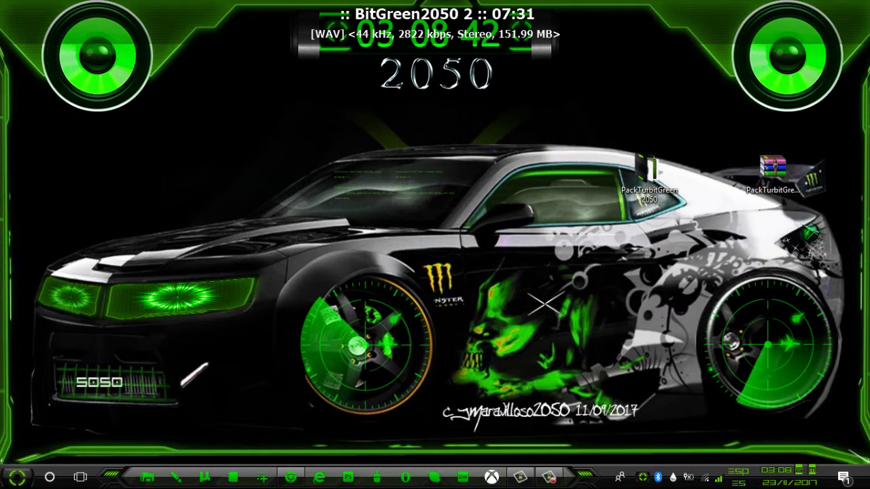
Check the extraction commands offered for the PackTurbitGreen2050 archive on the desktop.
right_click(772, 175)
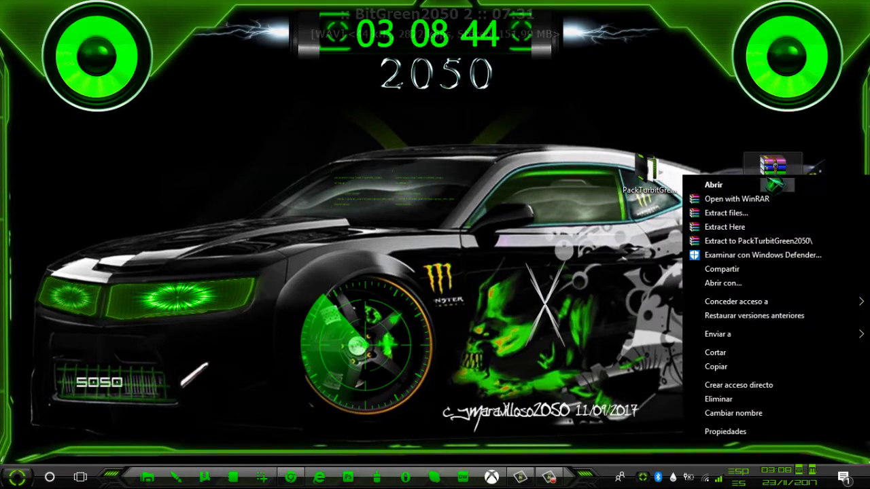
left_click(540, 158)
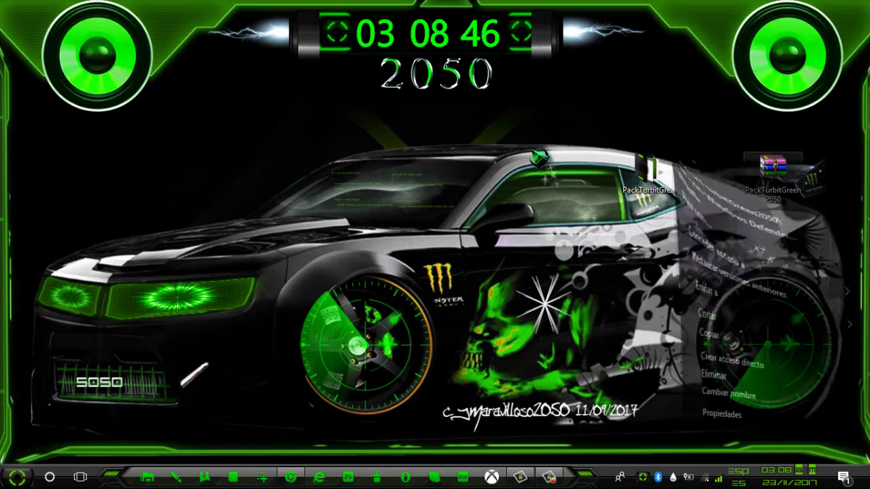
left_click(671, 198)
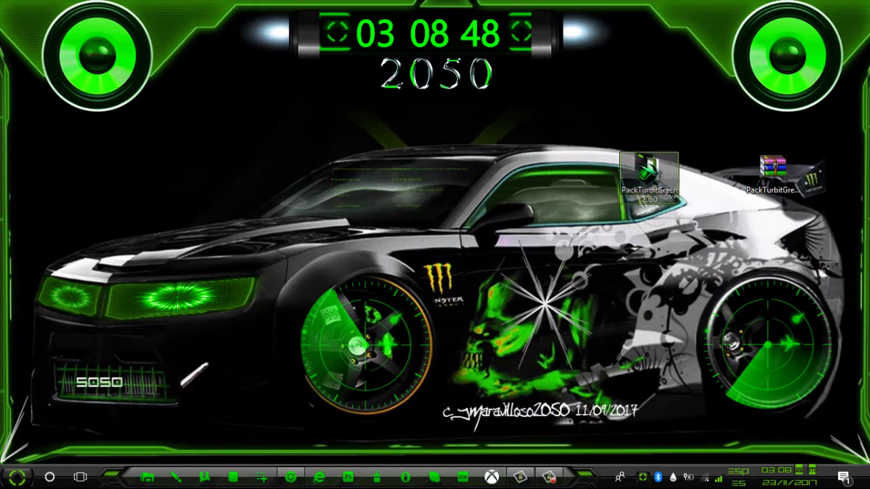
Open the extracted PackTurbitGreen2050 folder from the desktop and look over its contents.
double_click(650, 175)
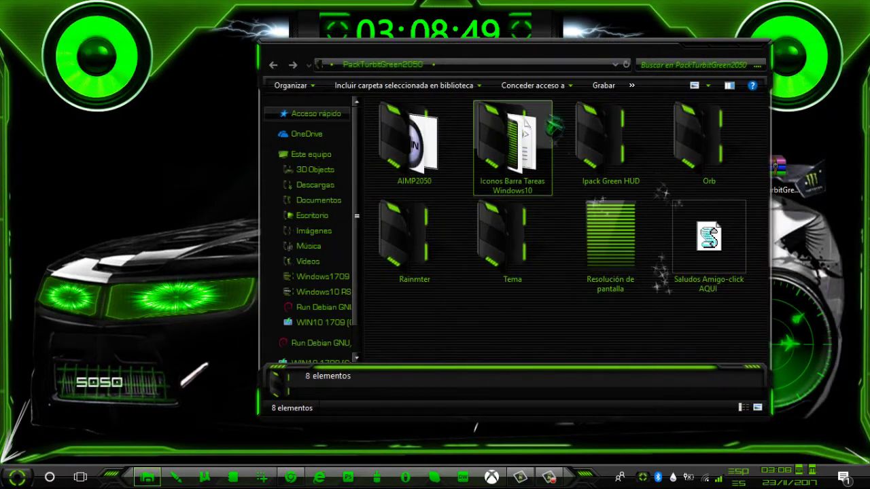
left_click_drag(578, 54, 488, 67)
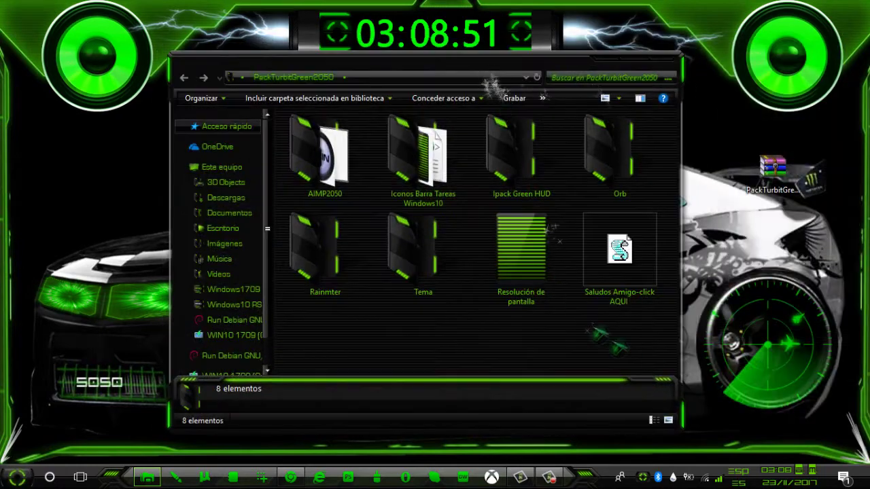
left_click_drag(353, 154, 306, 120)
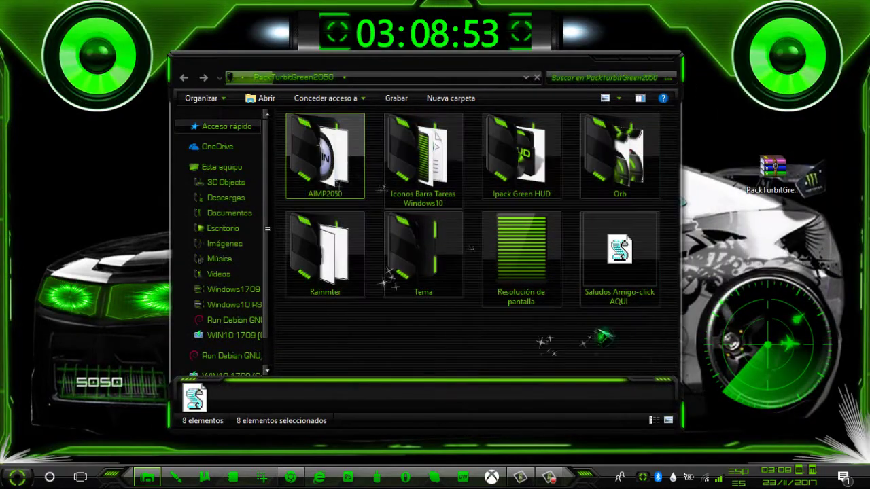
left_click(615, 333)
left_click(633, 275)
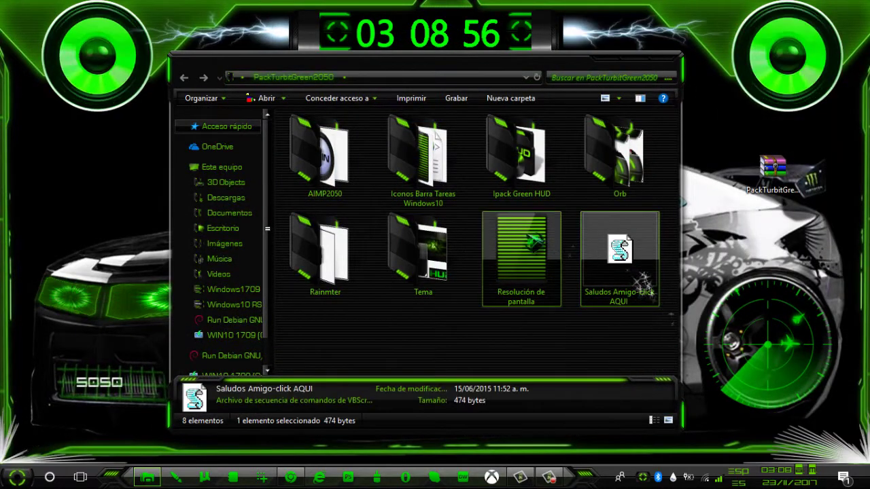
Copy the HUD Machine Green folder and theme file from the Tema folder, and minimize the window.
double_click(440, 261)
left_click_drag(408, 242, 364, 140)
right_click(363, 132)
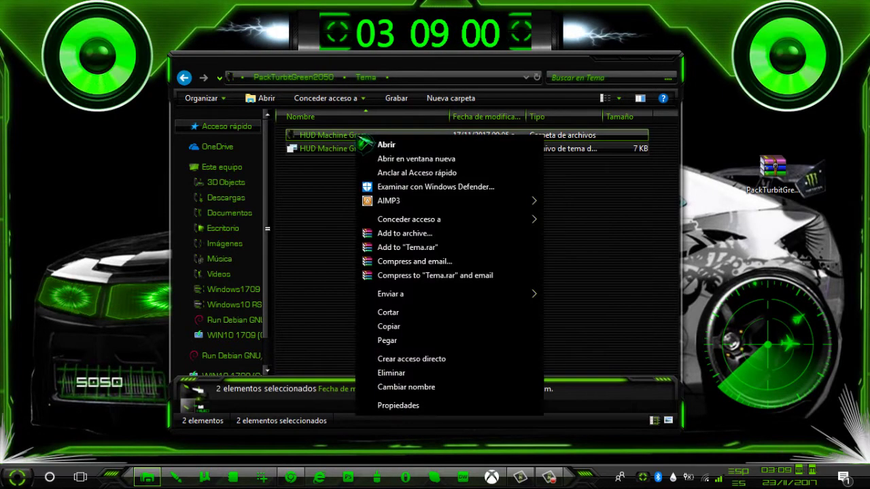
left_click(448, 327)
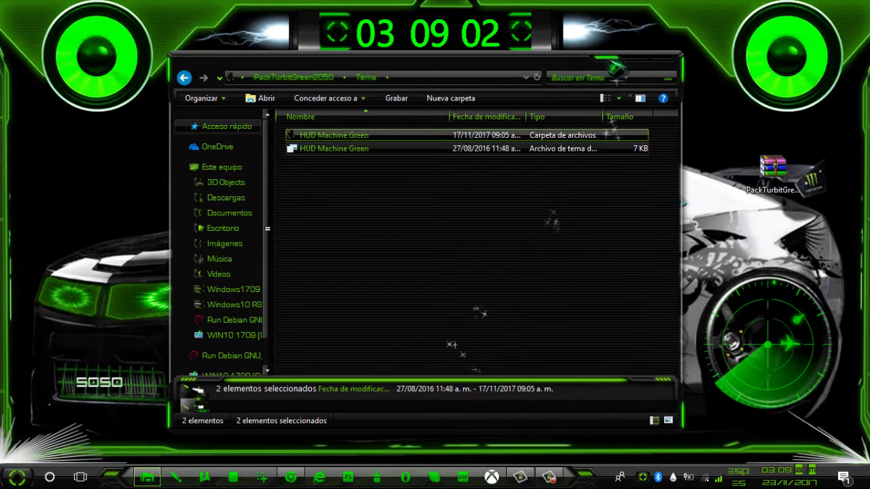
left_click(610, 59)
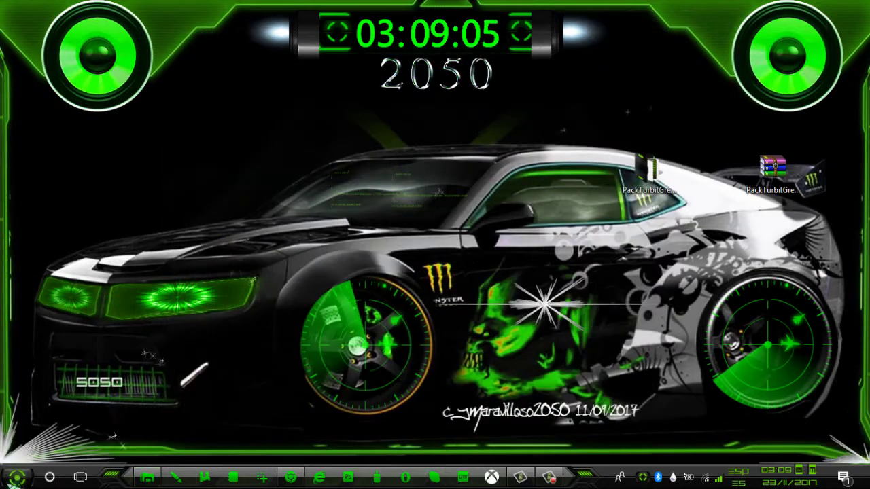
Open the Resources folder inside the Windows folder on drive C.
left_click(17, 477)
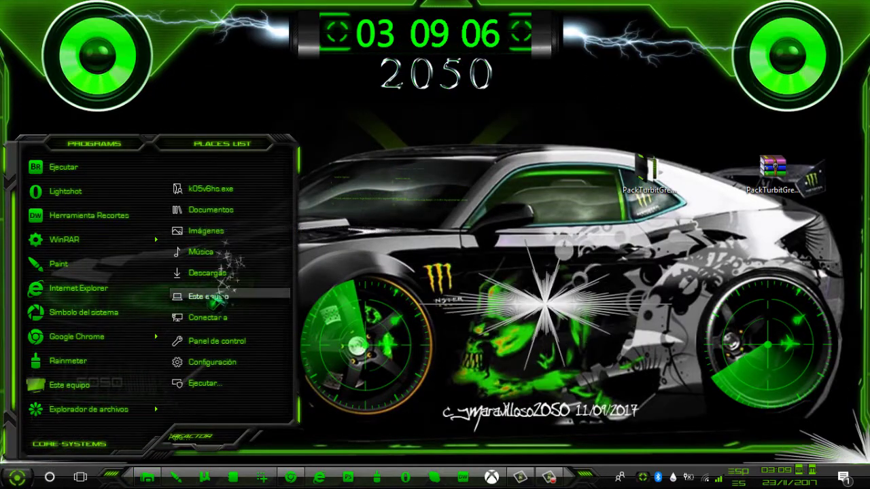
left_click(204, 231)
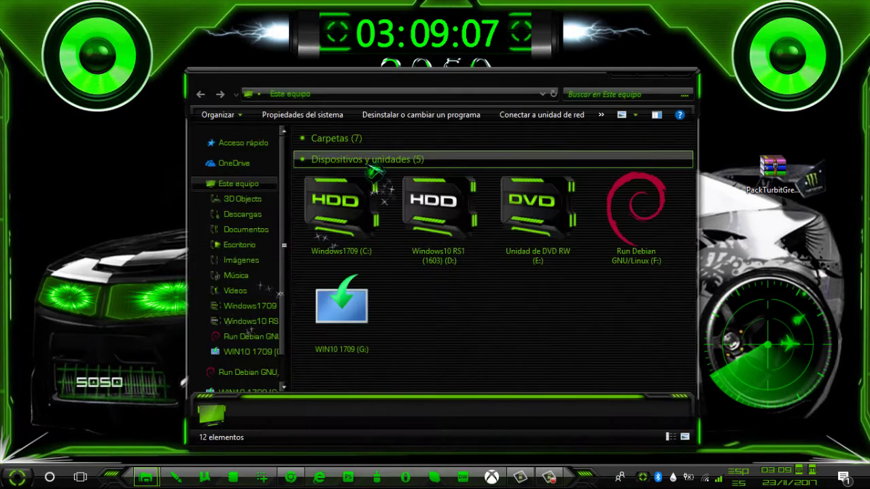
double_click(367, 207)
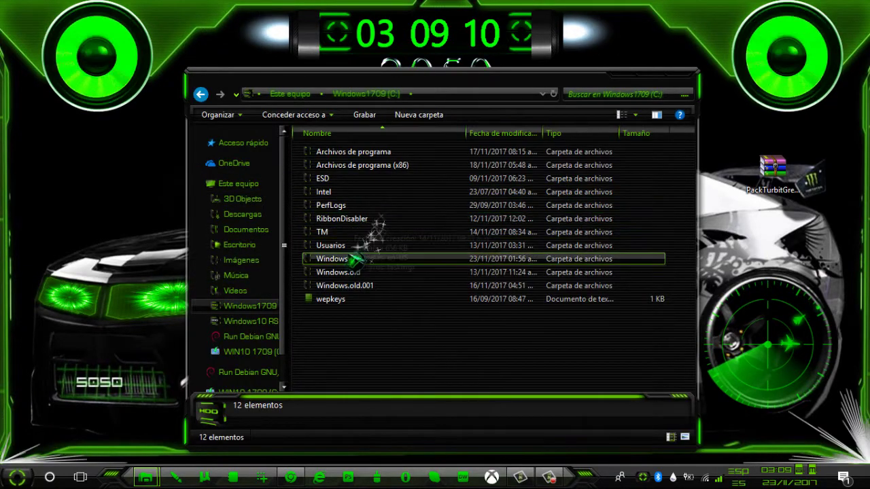
double_click(350, 259)
scroll(354, 264, "down", 12)
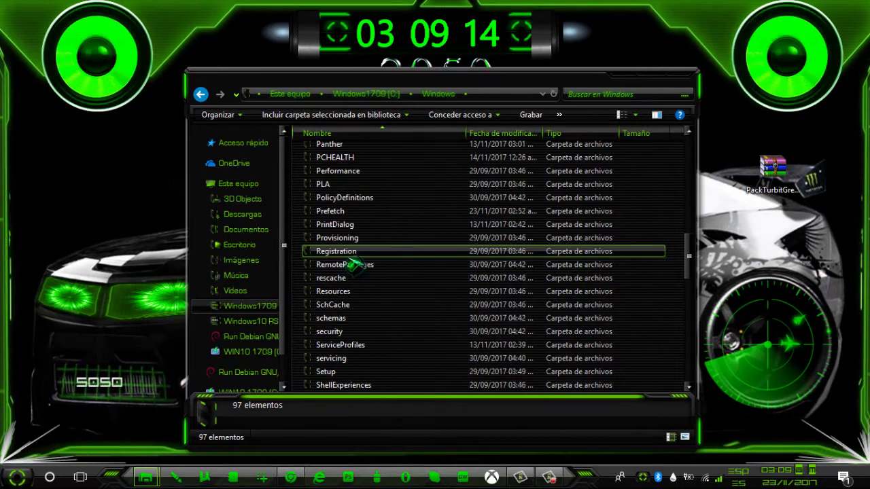
double_click(343, 292)
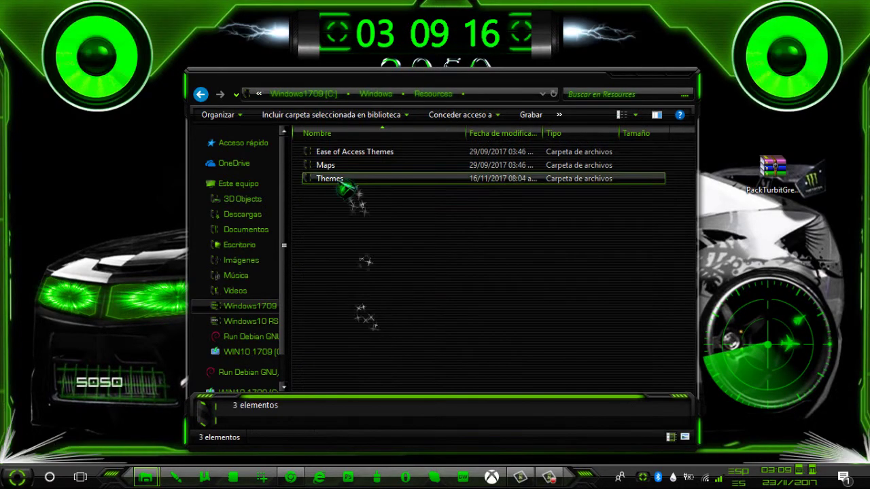
Check the paste command available for the Themes folder without applying it, and close the window.
left_click(340, 179)
right_click(341, 181)
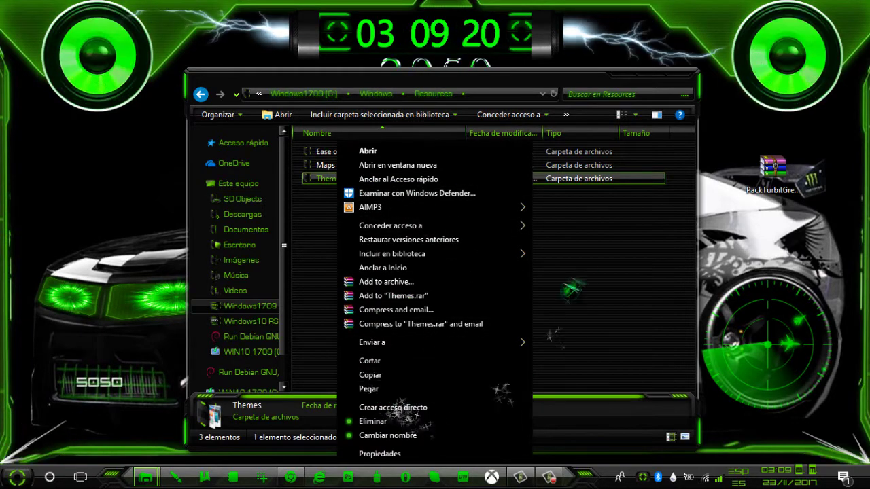
left_click(578, 289)
left_click(692, 87)
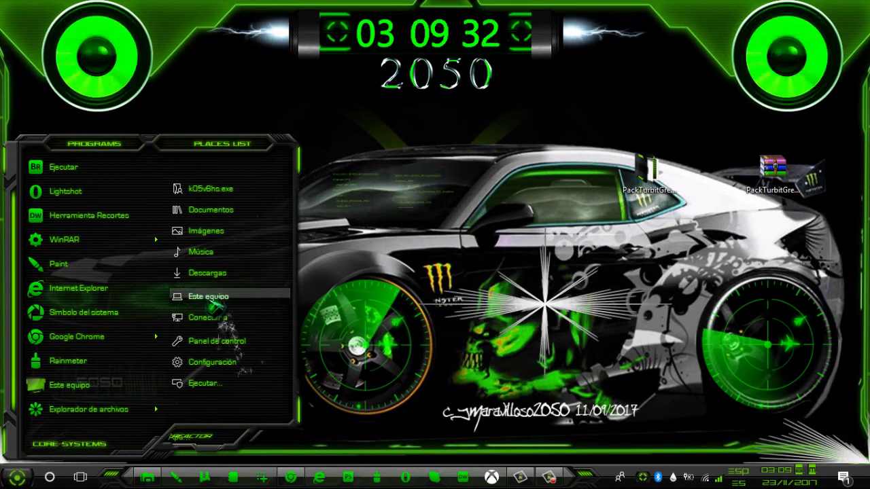
View the computer's basic system properties from This PC and close the window.
right_click(208, 297)
left_click(245, 288)
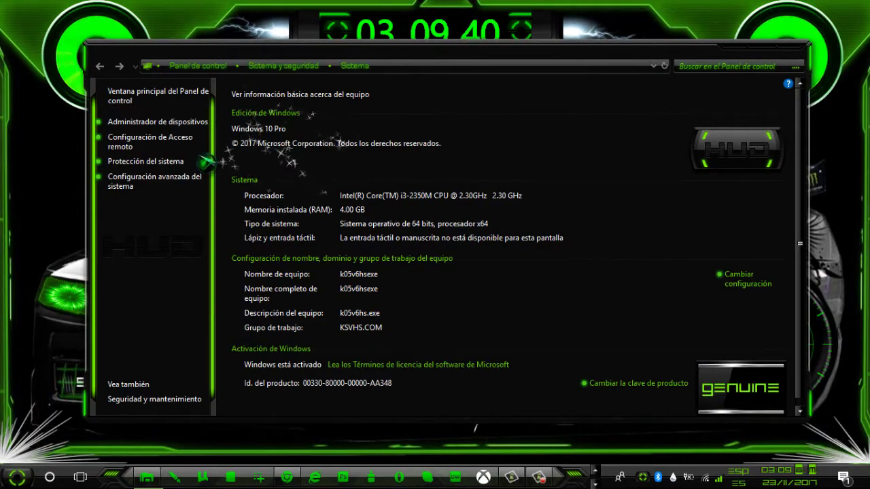
left_click(791, 47)
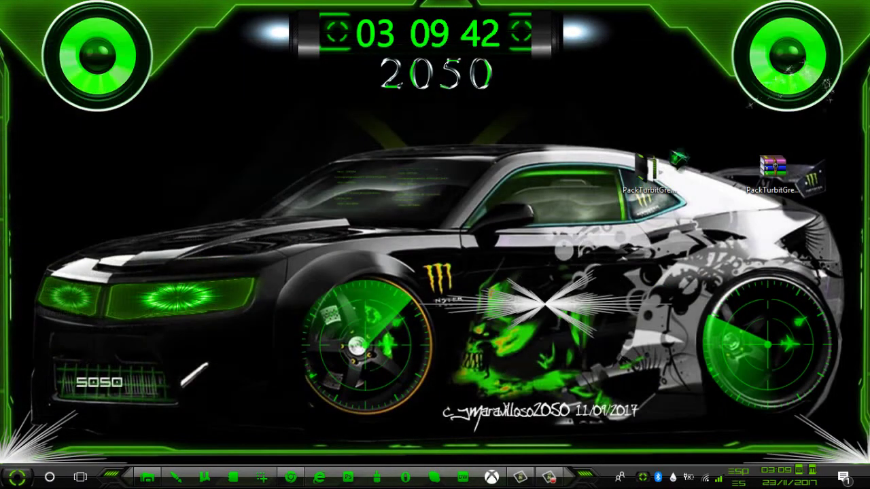
Restore the Tema folder window, go back to the PackTurbitGreen2050 folder, and minimize it.
left_click(148, 477)
left_click(497, 255)
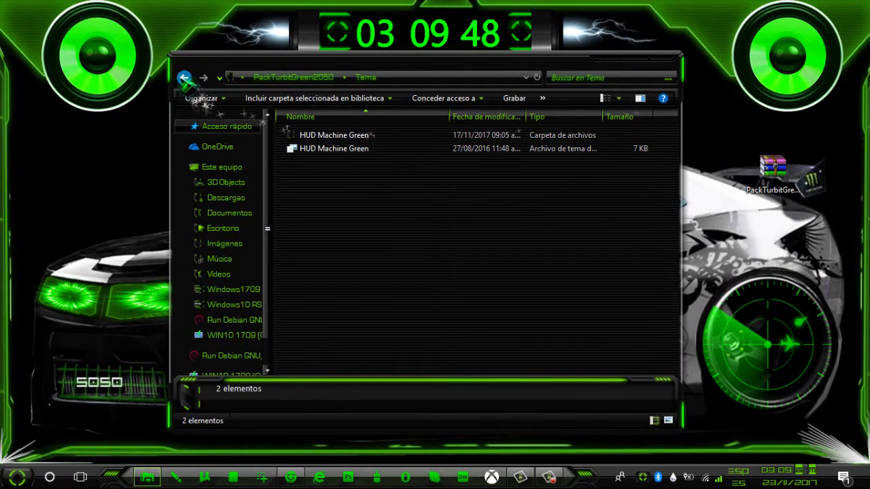
left_click(183, 77)
left_click(605, 59)
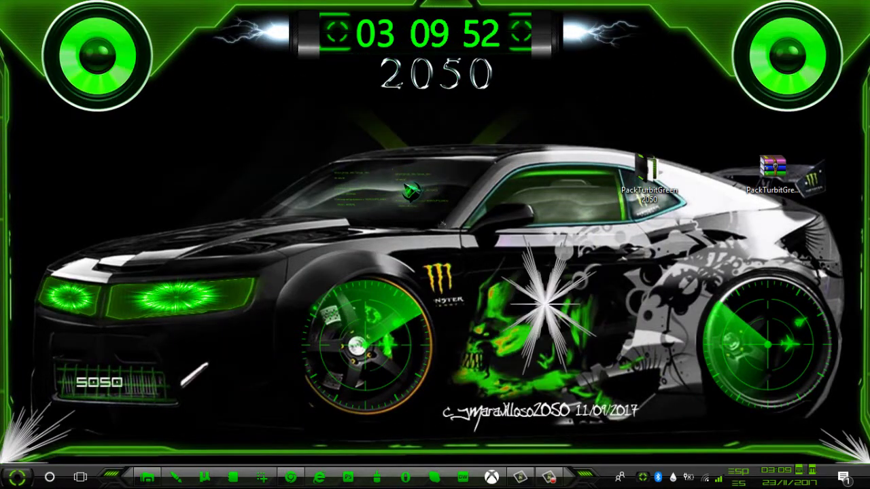
Run winver to check the installed Windows version and build, and close the information window.
key("super+r")
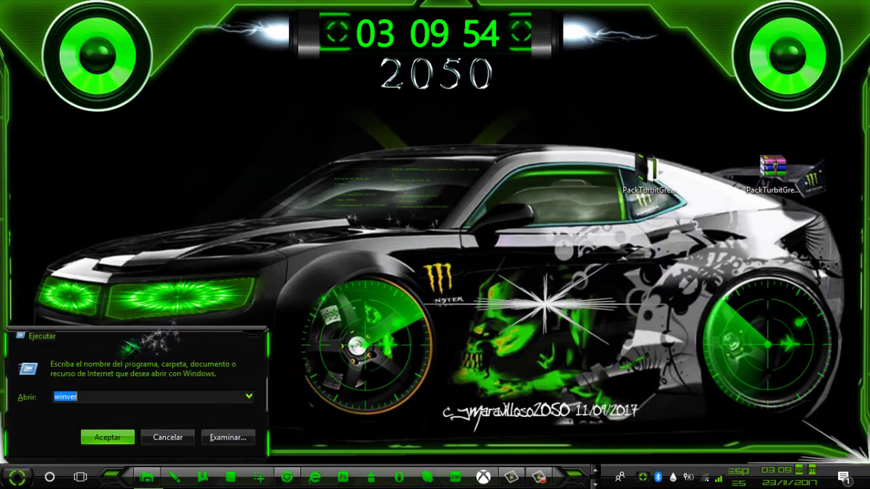
left_click_drag(111, 335, 388, 119)
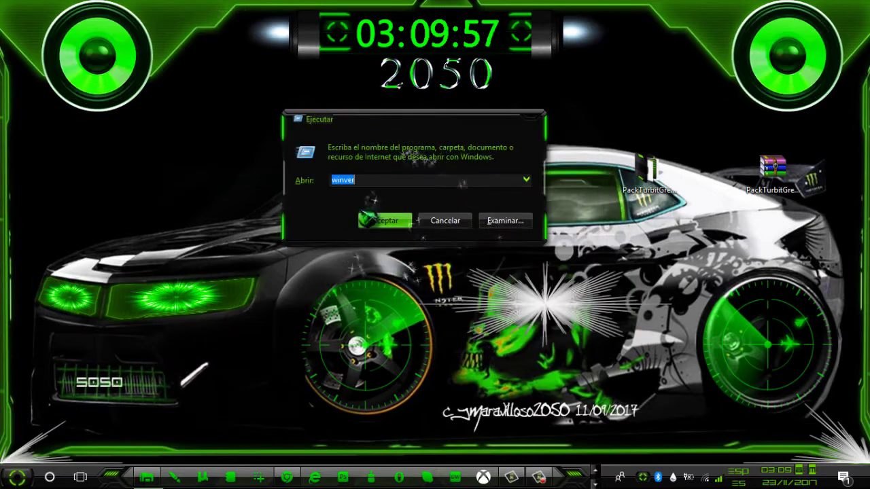
left_click(390, 224)
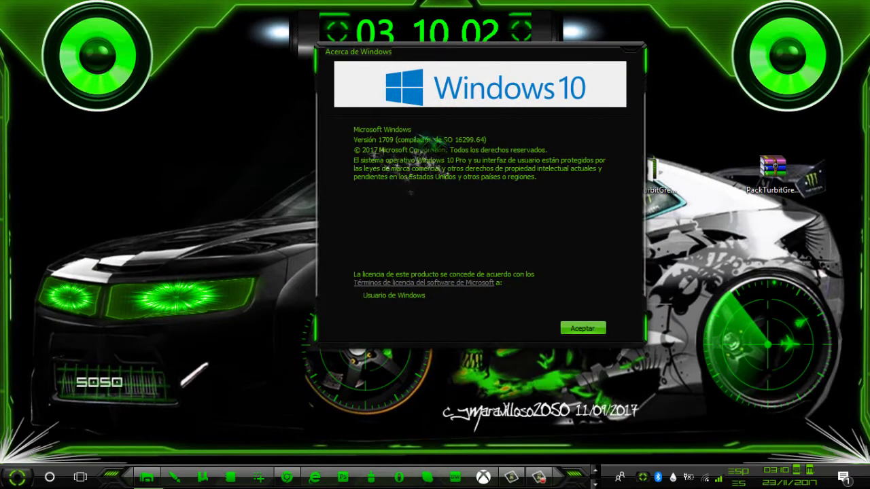
left_click(583, 326)
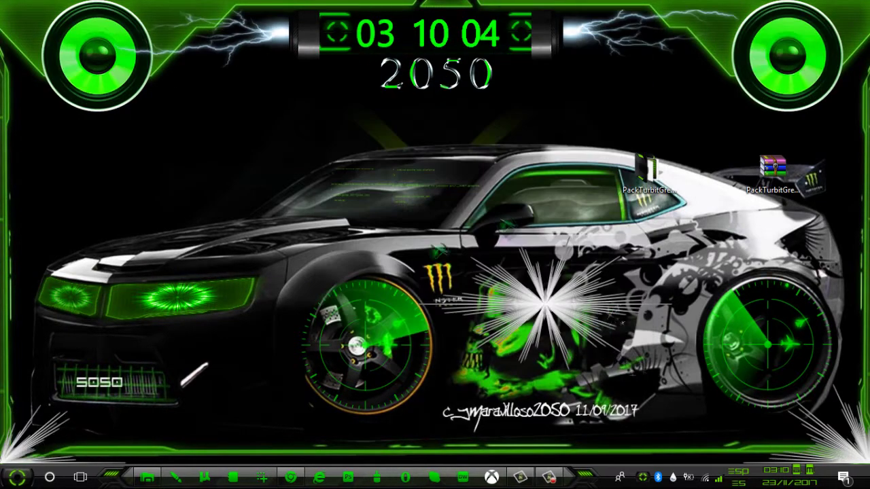
Restore the PackTurbitGreen2050 window, open its Rainmter folder, and install the Radar2050_3.0 skin with the Rainmeter Skin Installer.
left_click(152, 477)
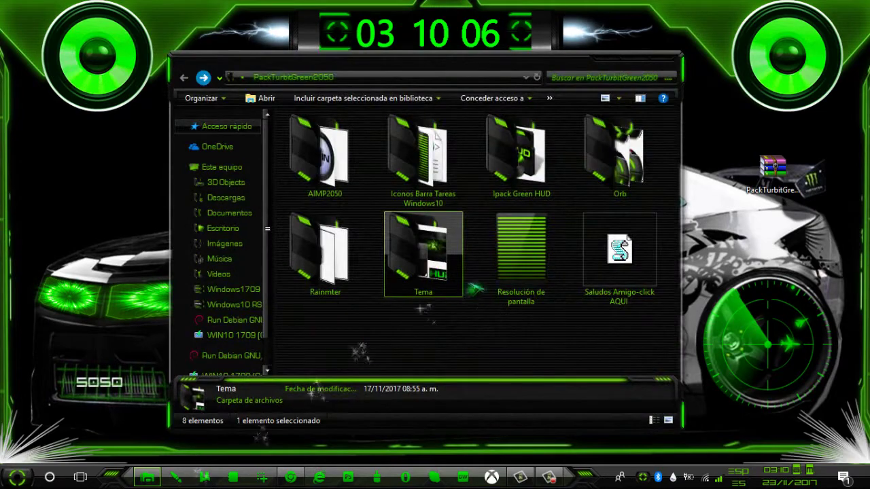
double_click(347, 293)
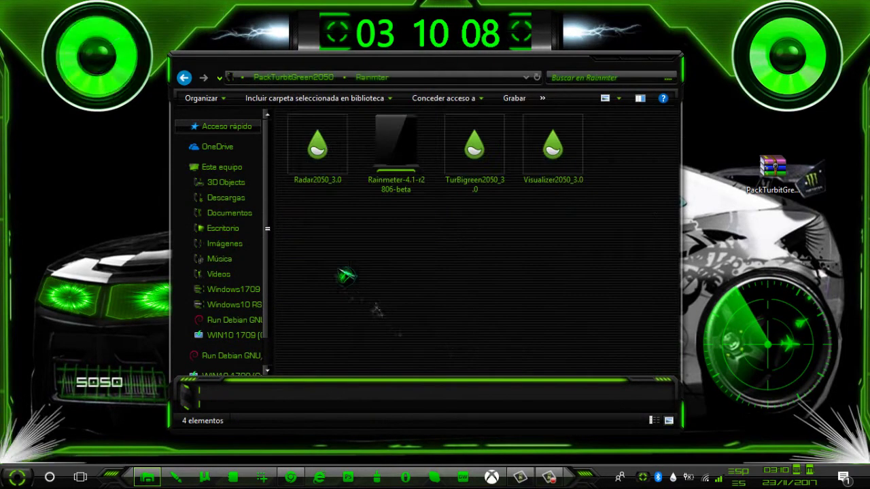
left_click(326, 173)
right_click(325, 170)
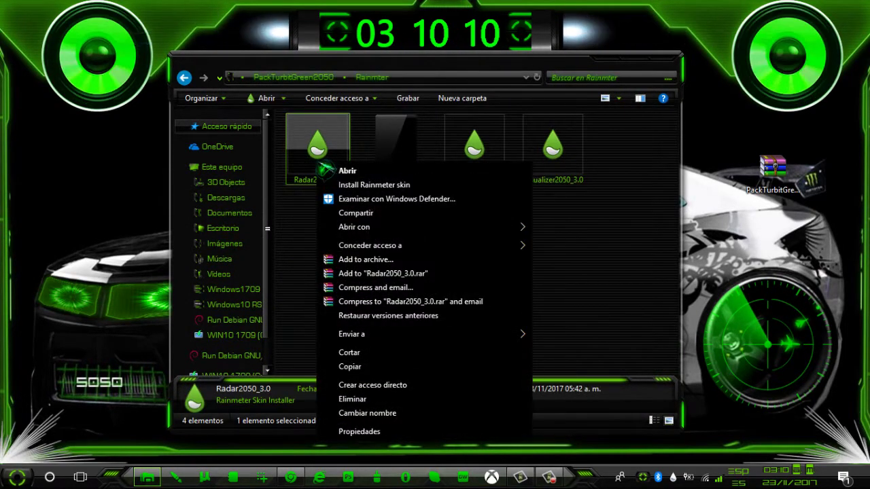
left_click(387, 189)
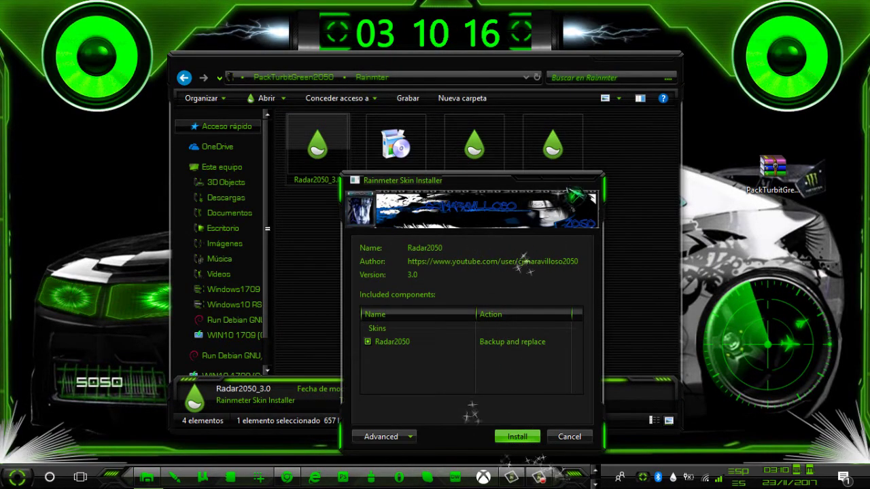
left_click(517, 436)
Install the TurBigreen2050_3.0 skin with the Rainmeter Skin Installer.
left_click(502, 154)
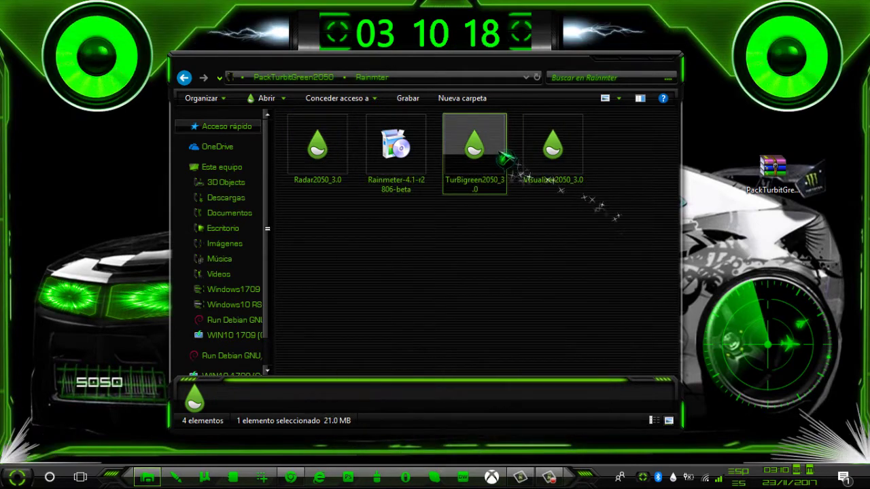
right_click(507, 159)
left_click(514, 171)
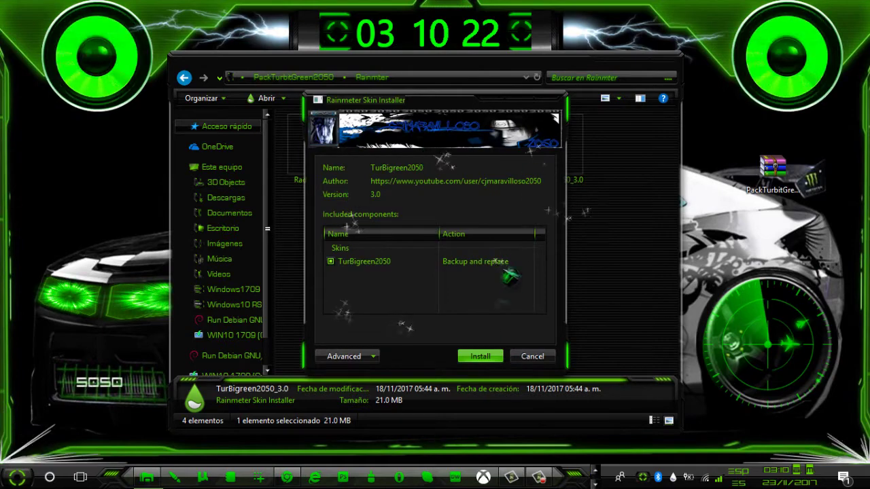
left_click(477, 356)
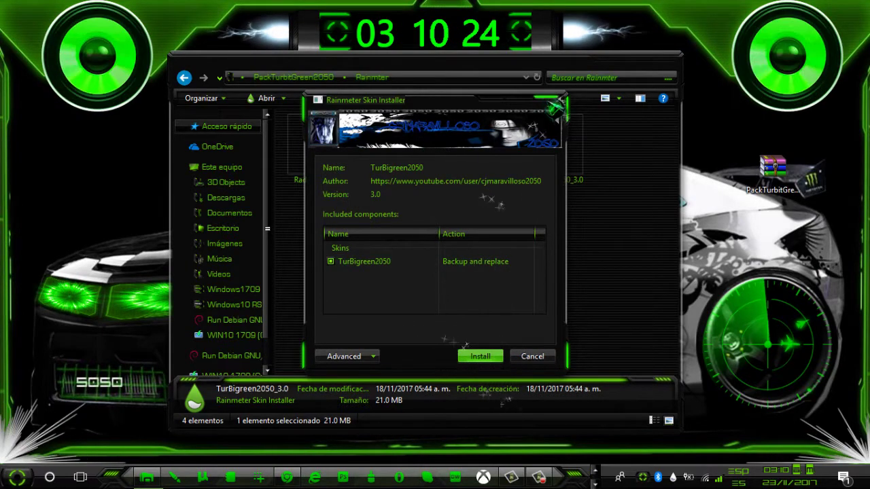
Install the Visualizer2050_3.0 skin, go back to the PackTurbitGreen2050 folder, and minimize the window.
right_click(552, 138)
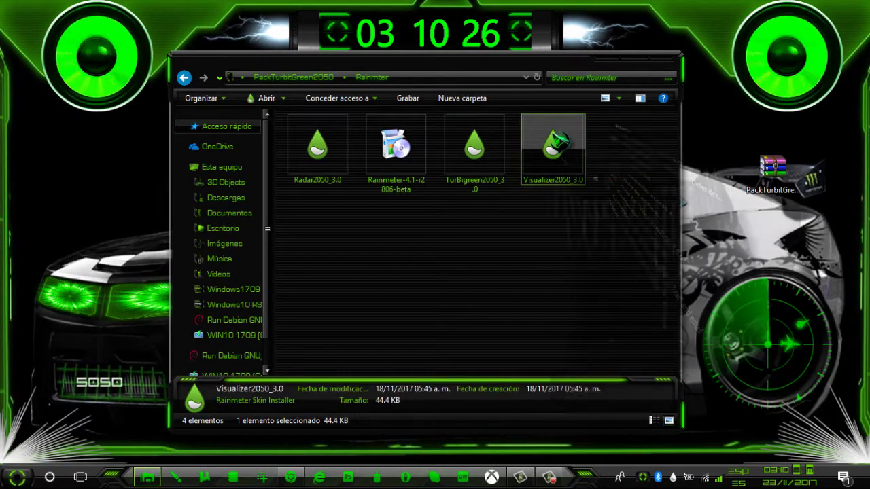
left_click(596, 157)
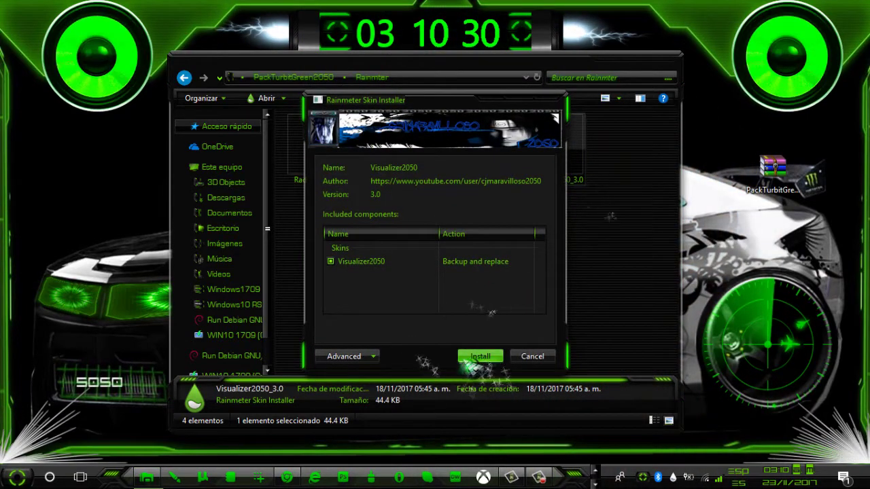
left_click(480, 356)
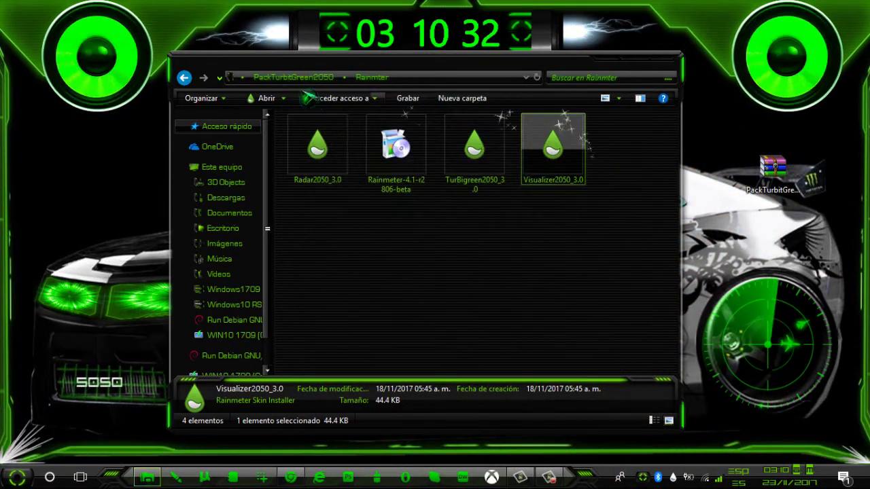
left_click(183, 77)
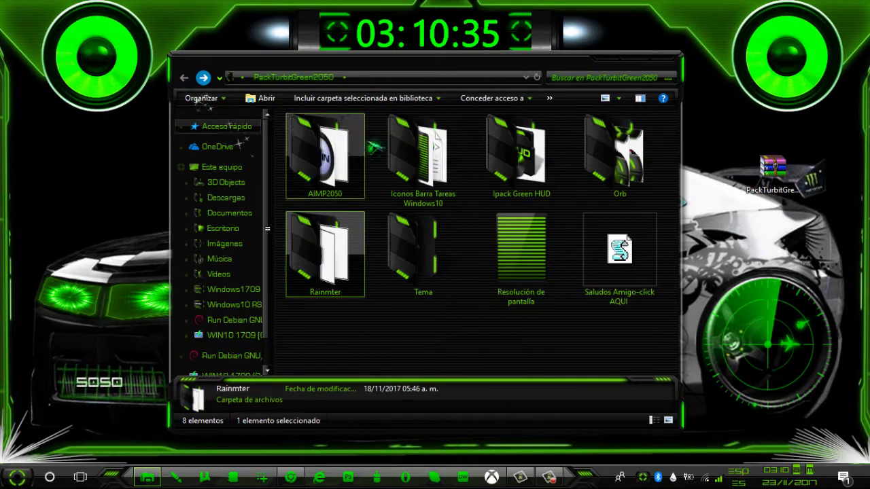
left_click(604, 59)
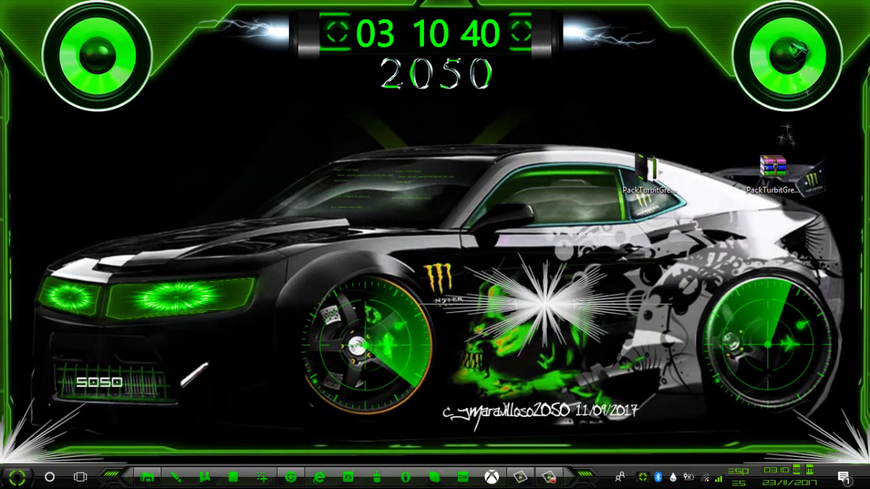
Move the two speaker skins and the digital clock skin across the desktop and return each to its original place.
left_click_drag(795, 52, 536, 174)
left_click_drag(119, 66, 393, 204)
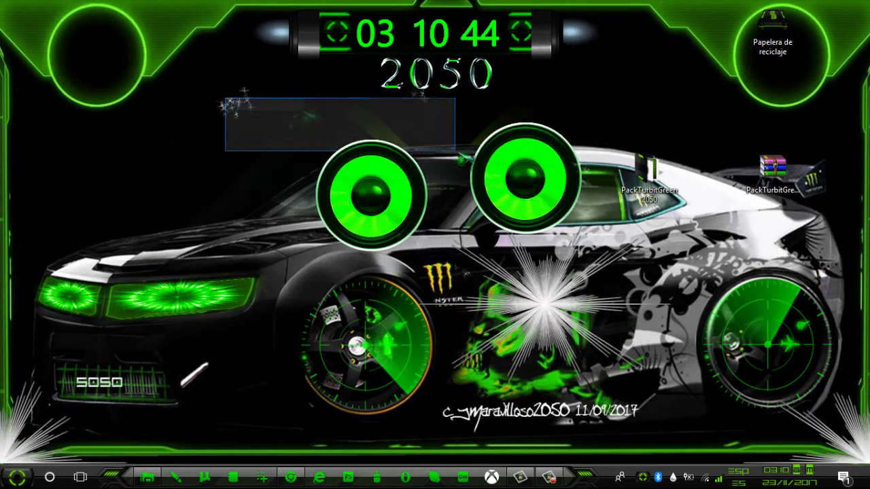
left_click_drag(525, 178, 785, 56)
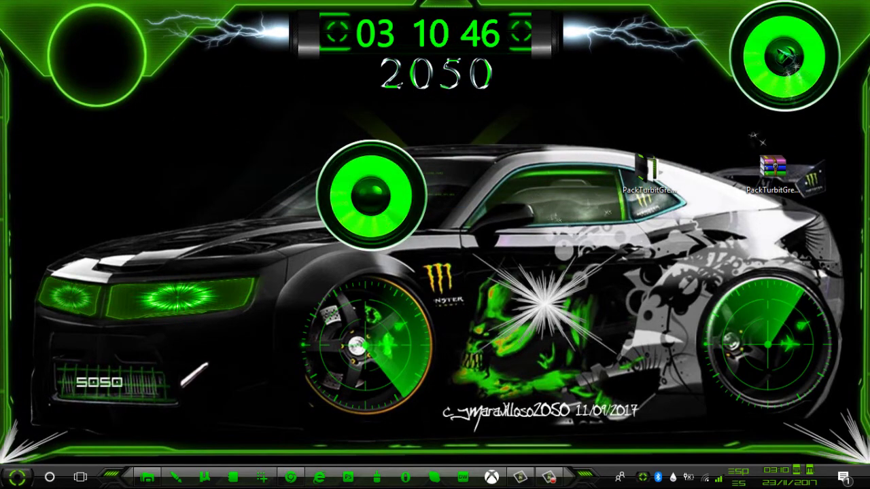
left_click_drag(406, 183, 126, 42)
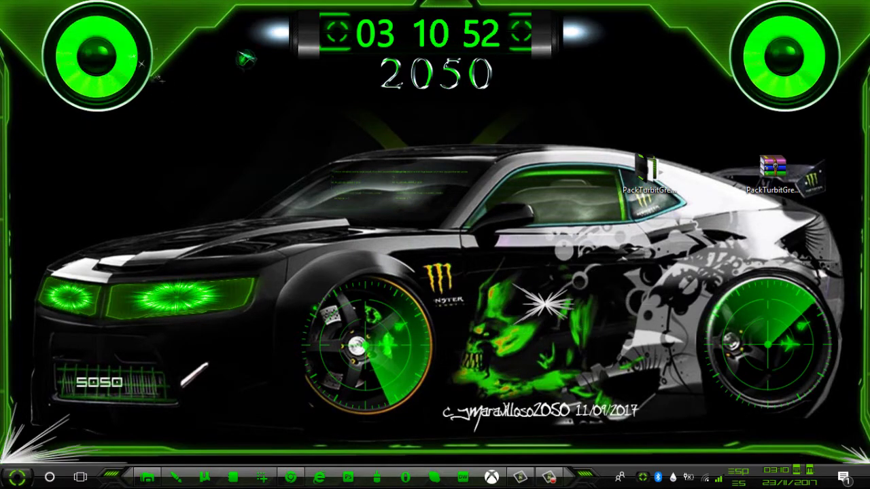
left_click_drag(550, 36, 575, 433)
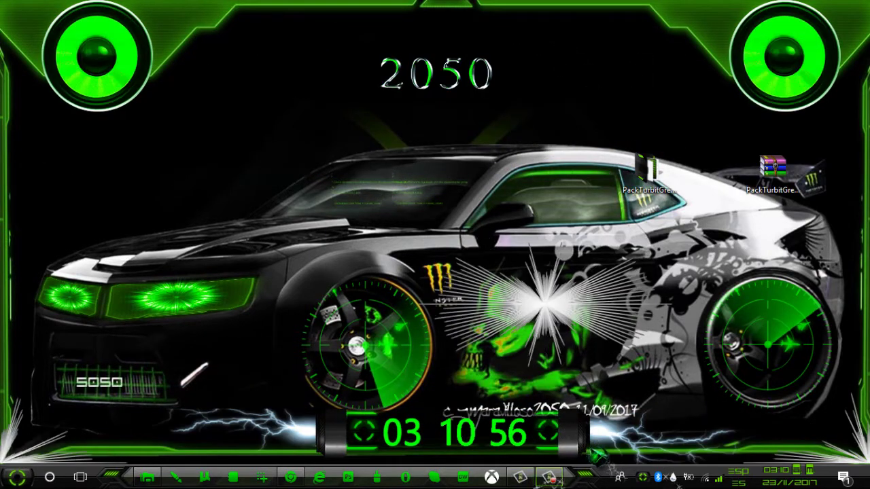
left_click_drag(453, 433, 420, 30)
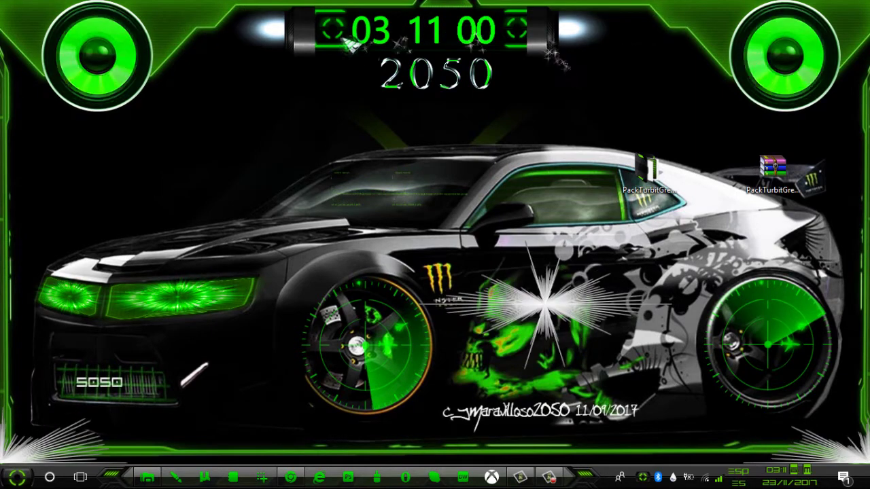
View the date and time settings from the clock skin, shift the dialog toward the middle of the desktop, and accept it.
left_click(328, 30)
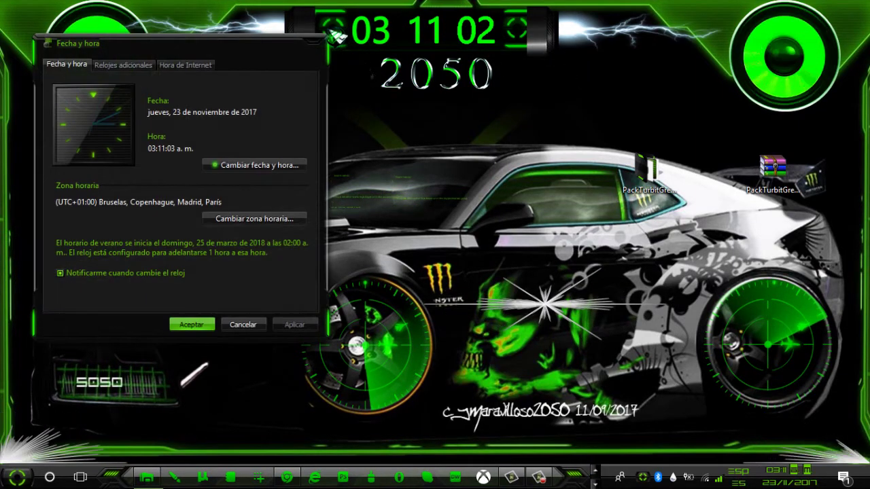
left_click_drag(170, 46, 388, 52)
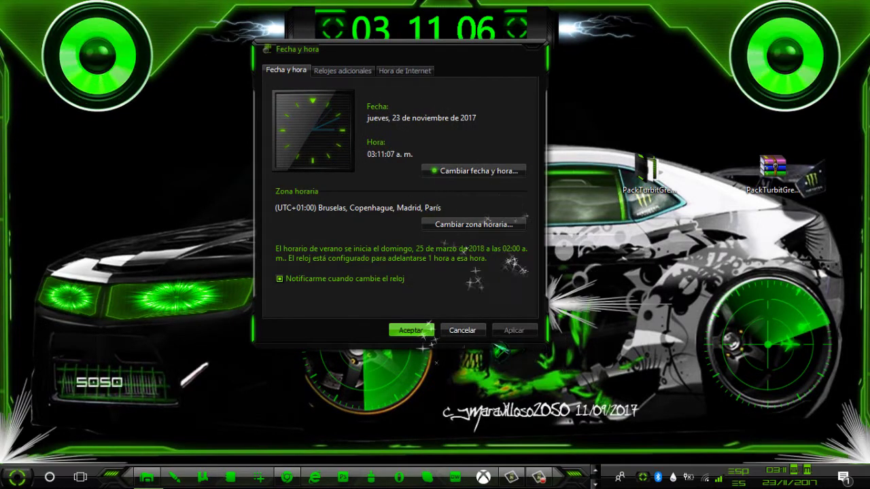
left_click(411, 332)
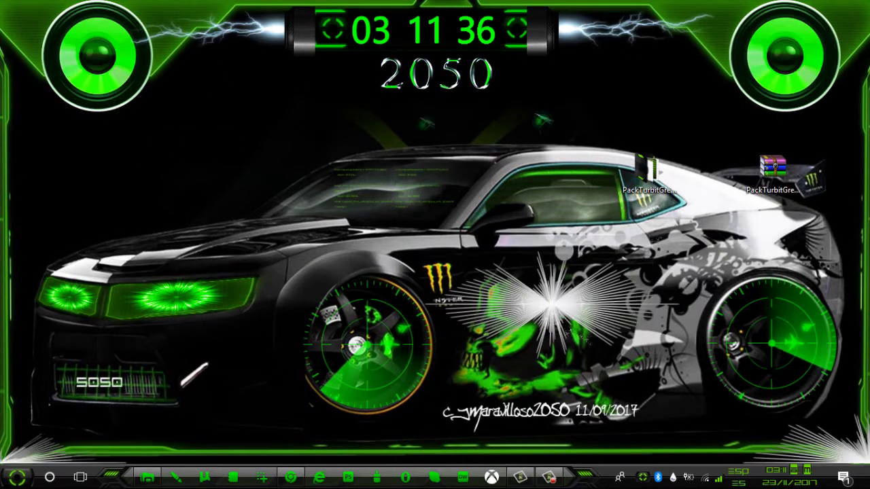
left_click_drag(265, 113, 727, 415)
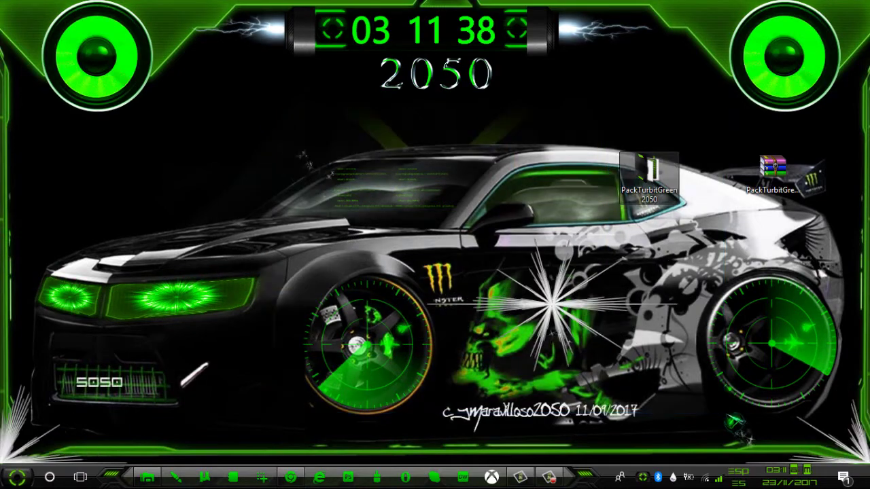
left_click(766, 443)
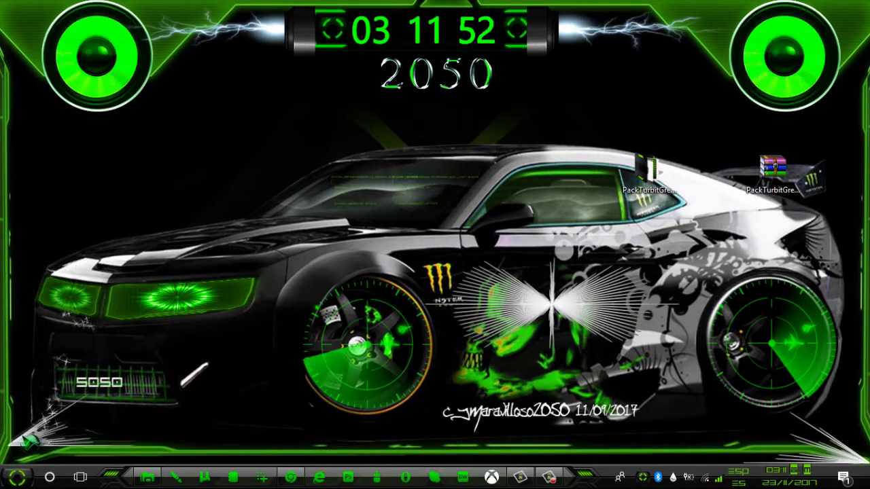
left_click_drag(29, 214, 246, 307)
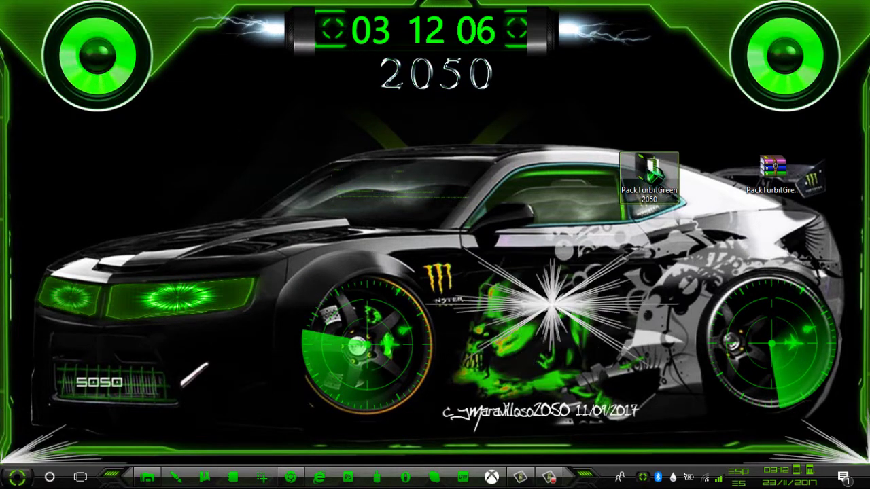
View the button images in the pack's Orb folder, minimize the window, and briefly open the Start menu.
double_click(647, 178)
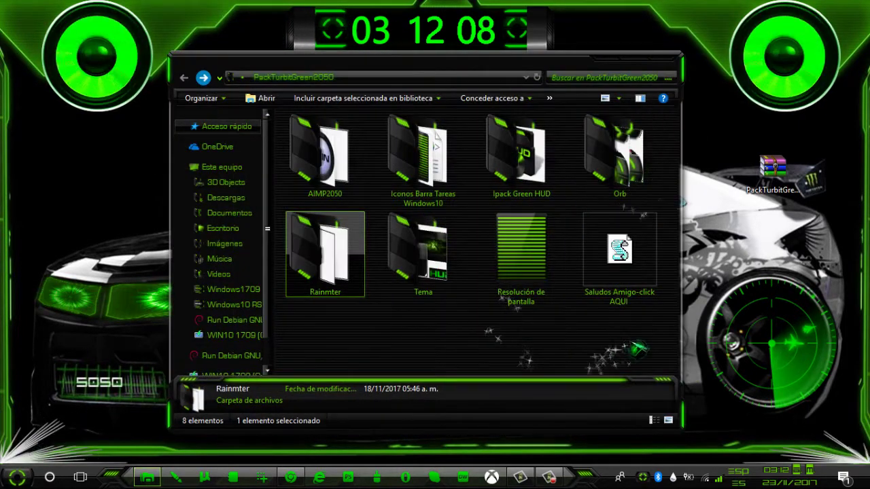
left_click_drag(629, 340, 335, 175)
double_click(635, 193)
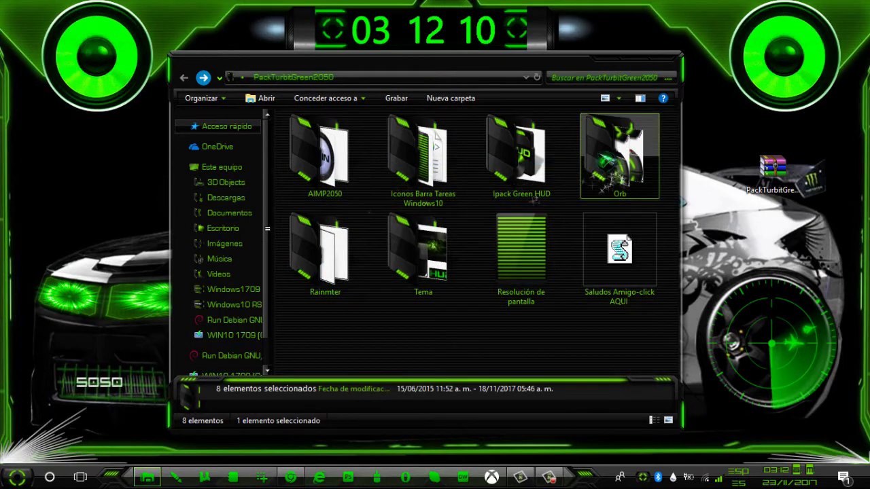
left_click(313, 157)
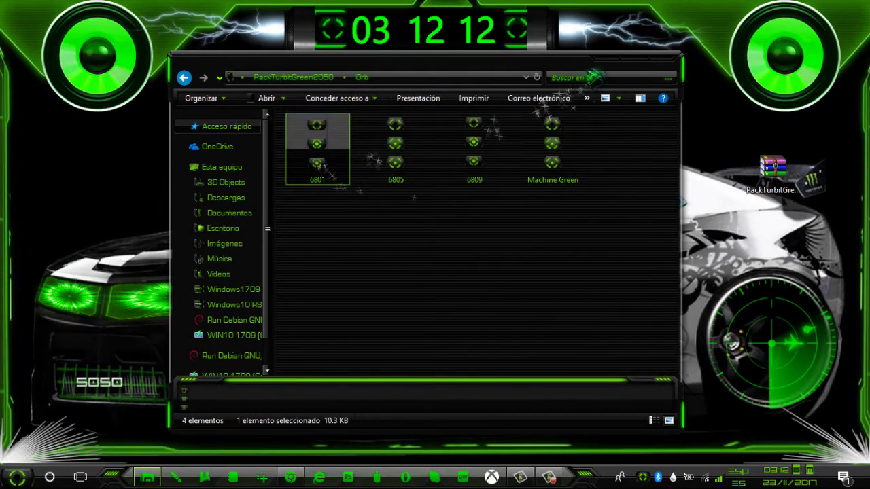
left_click(604, 60)
key("super")
left_click(611, 222)
Open the pack's Ipack Green HUD folder and check the run-as-administrator option for HUDMachineGreen without running it.
left_click(147, 477)
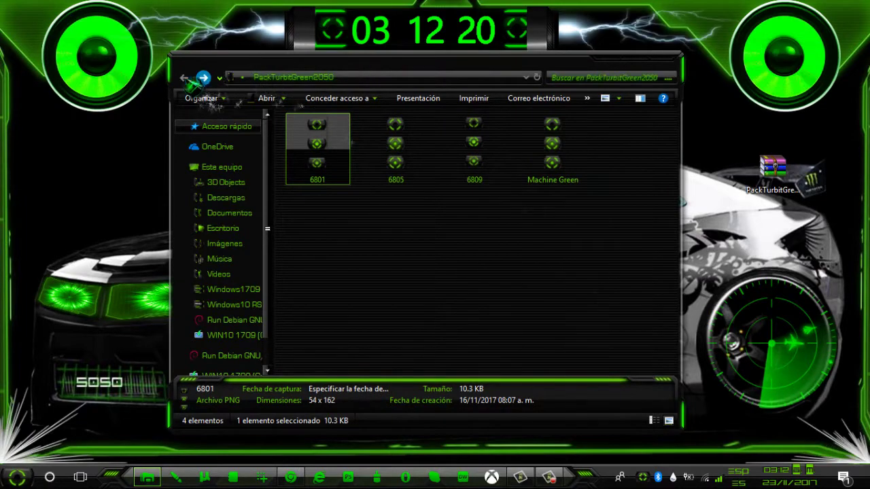
left_click(185, 78)
left_click(510, 149)
double_click(513, 178)
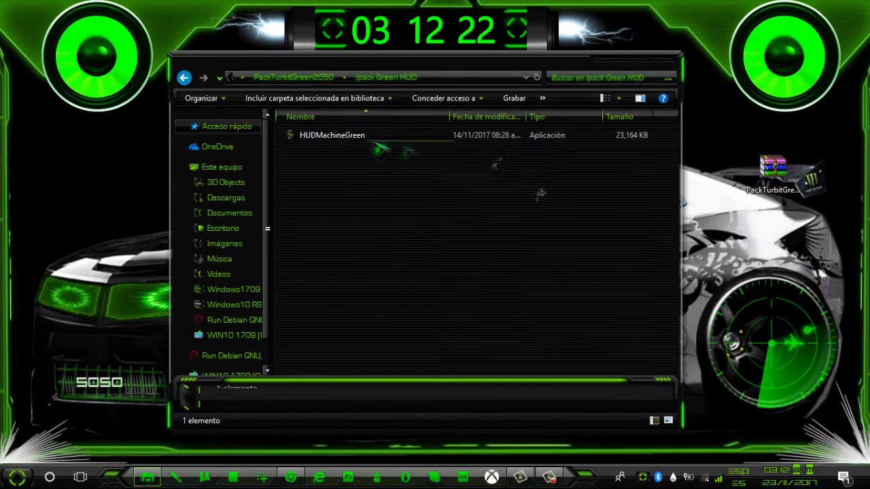
left_click(353, 136)
right_click(354, 136)
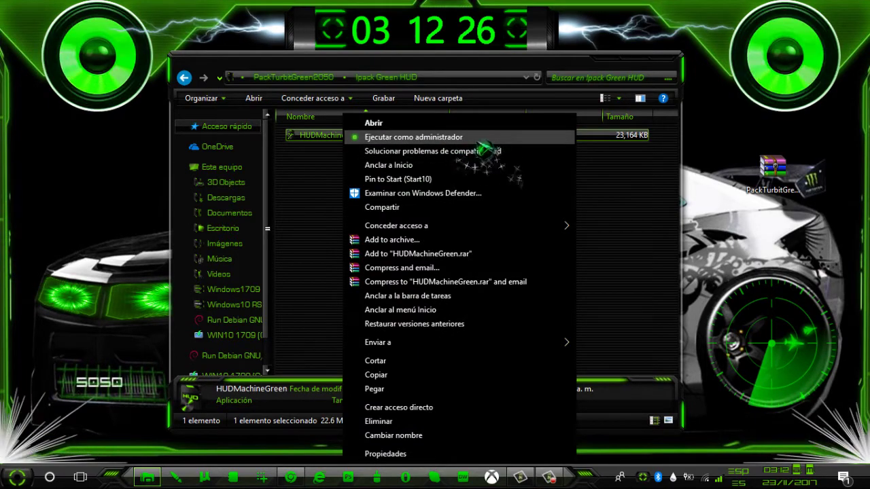
left_click(631, 198)
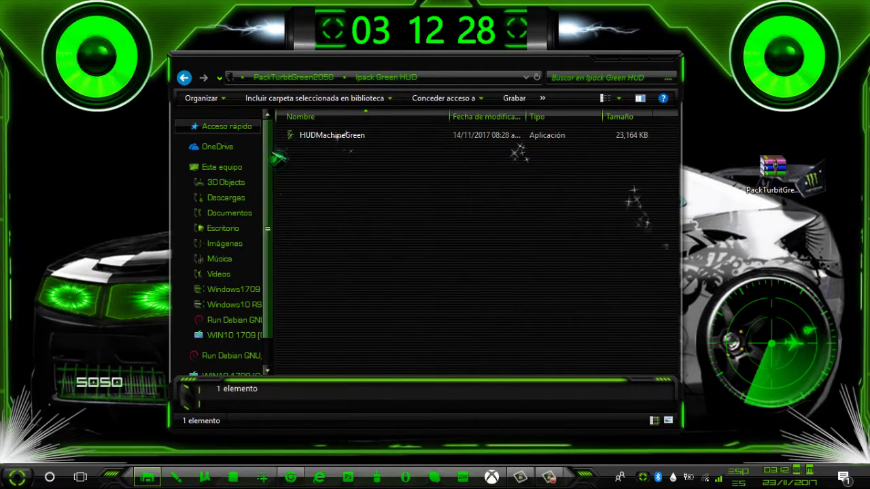
View the drive icons in This PC, widen the window, and close it.
left_click(253, 169)
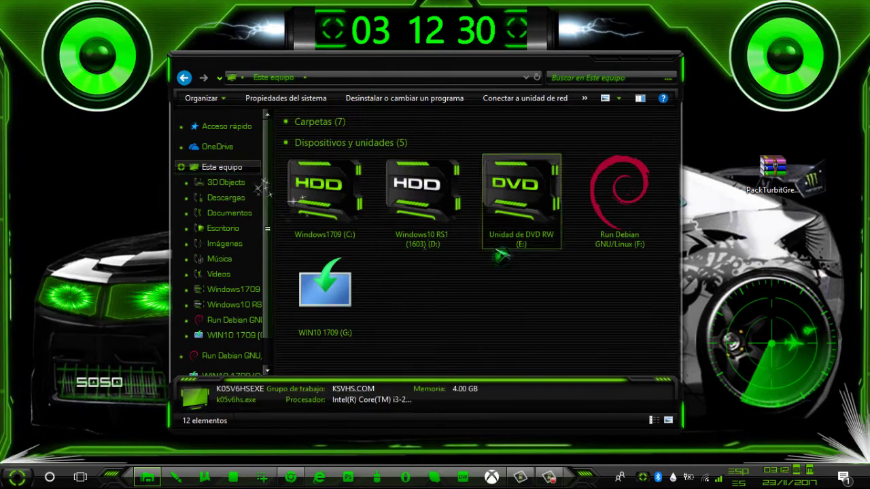
key("ctrl+a")
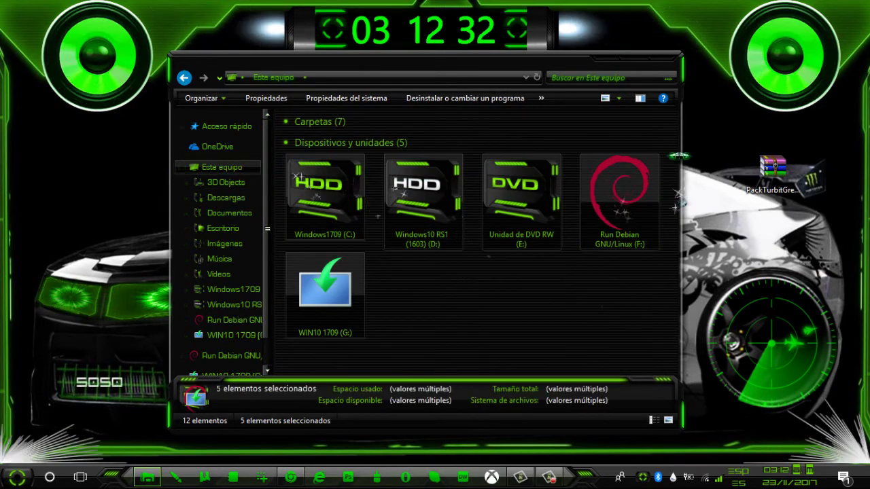
left_click_drag(679, 209, 742, 211)
left_click(713, 283)
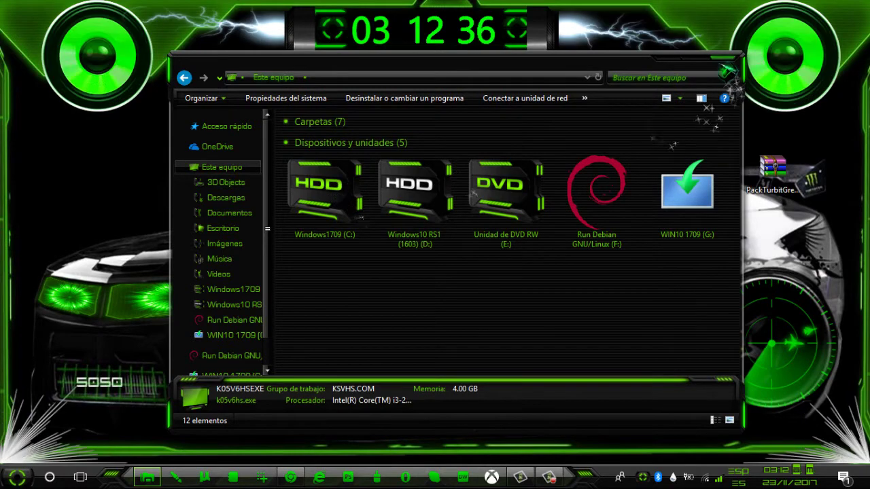
left_click(723, 59)
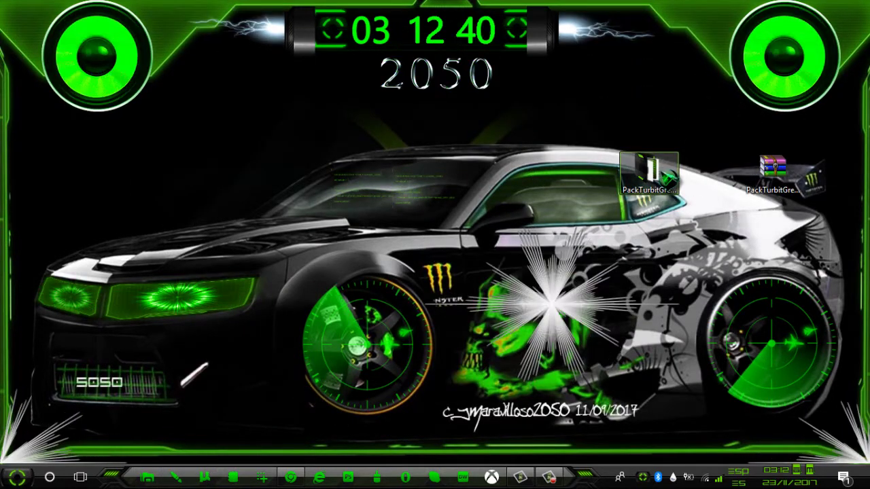
Open the Iconos Barra Tareas Windows10 folder inside the PackTurbitGreen2050 folder on the desktop.
double_click(658, 170)
left_click_drag(643, 290, 377, 155)
double_click(405, 160)
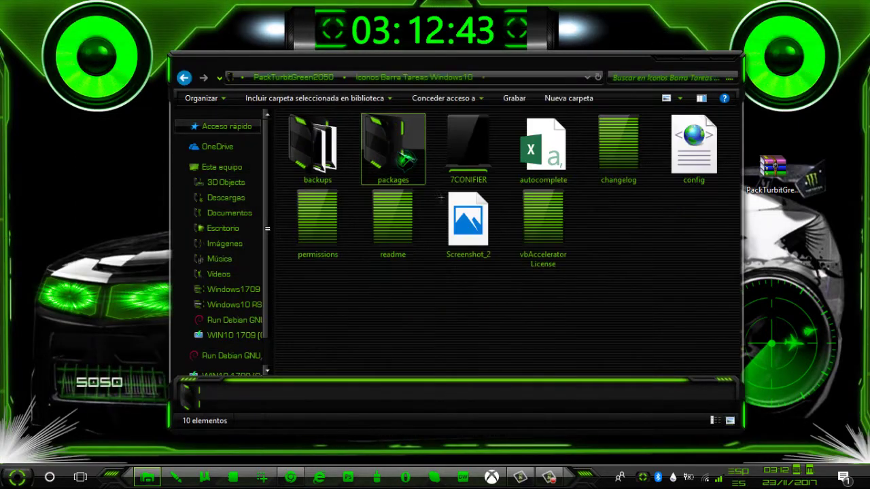
Check the run-as-administrator option for 7CONIFIER, view the icons in packages > Token Green > both, and close the window.
right_click(473, 165)
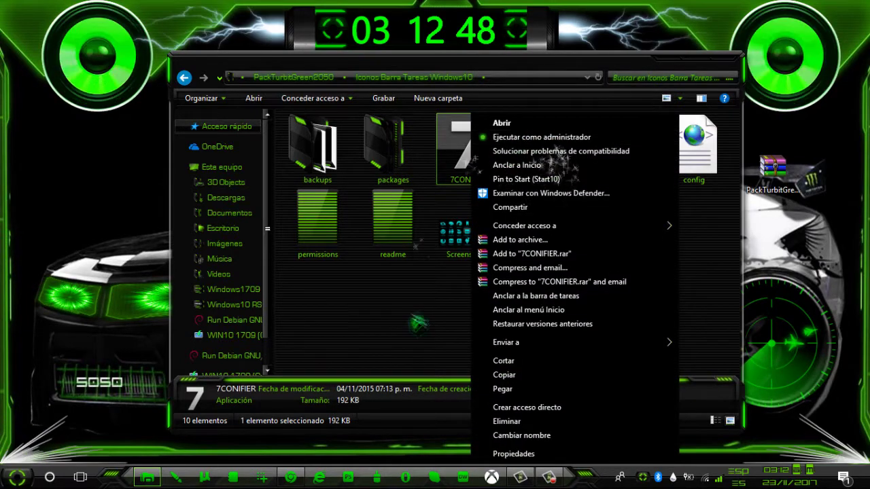
left_click(419, 325)
double_click(399, 184)
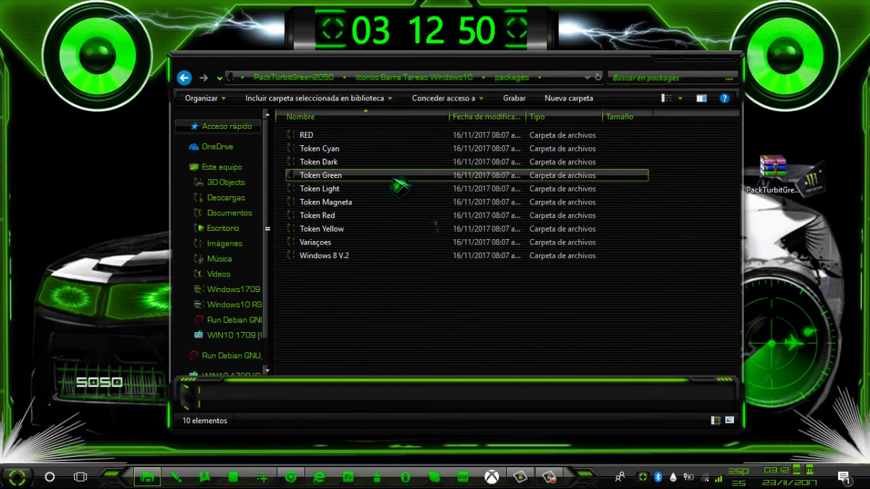
double_click(358, 177)
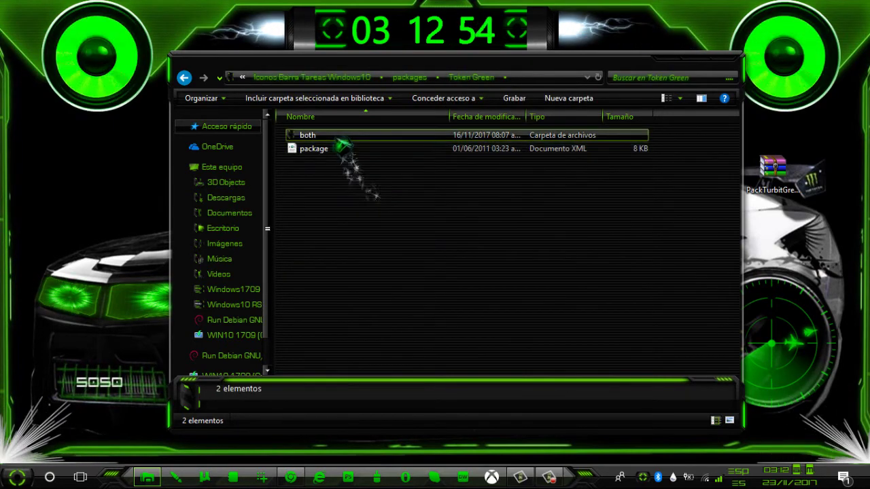
double_click(337, 136)
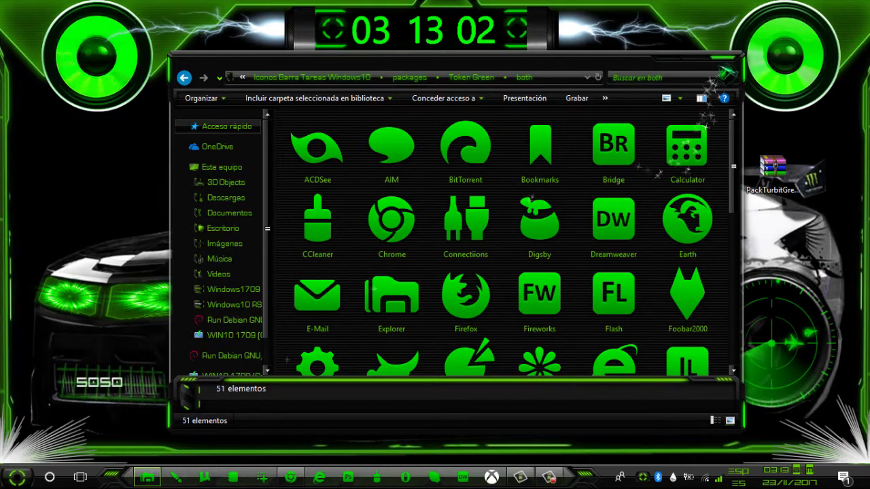
left_click(723, 59)
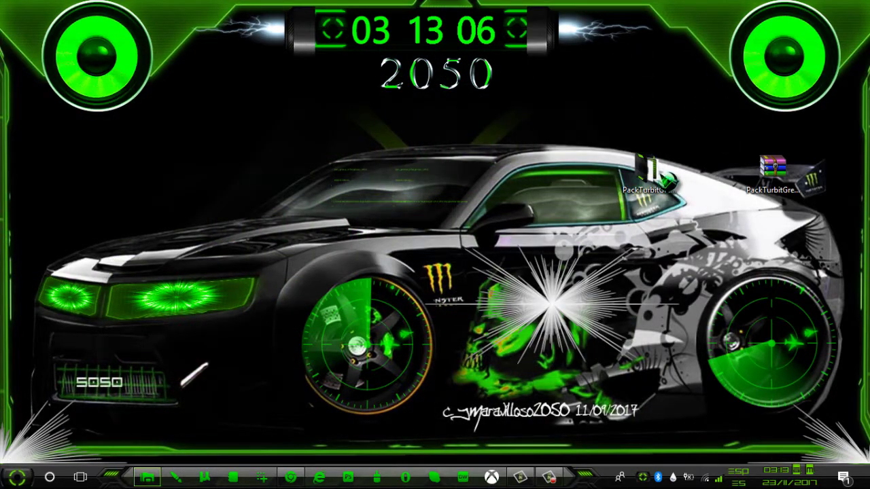
Open the AIMP2050 folder inside PackTurbitGreen2050 and check the run-as-administrator option for AIMP3-2050 without running it.
double_click(664, 180)
left_click(336, 165)
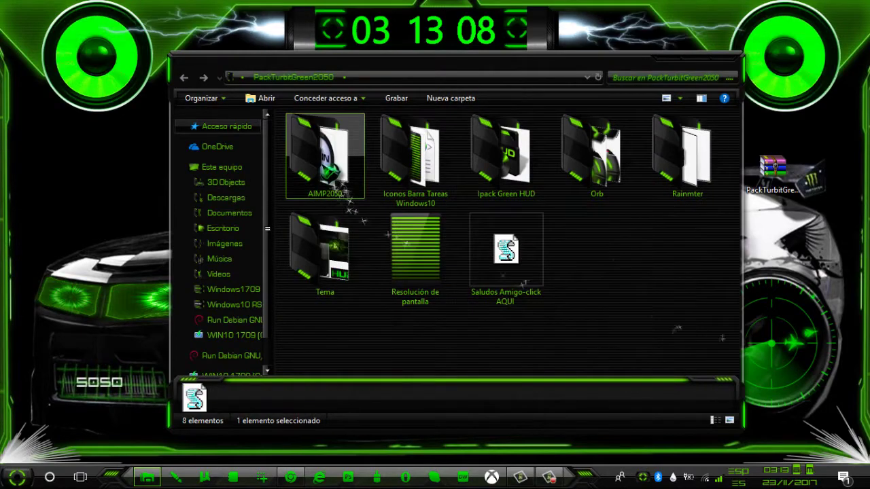
double_click(336, 165)
left_click(344, 139)
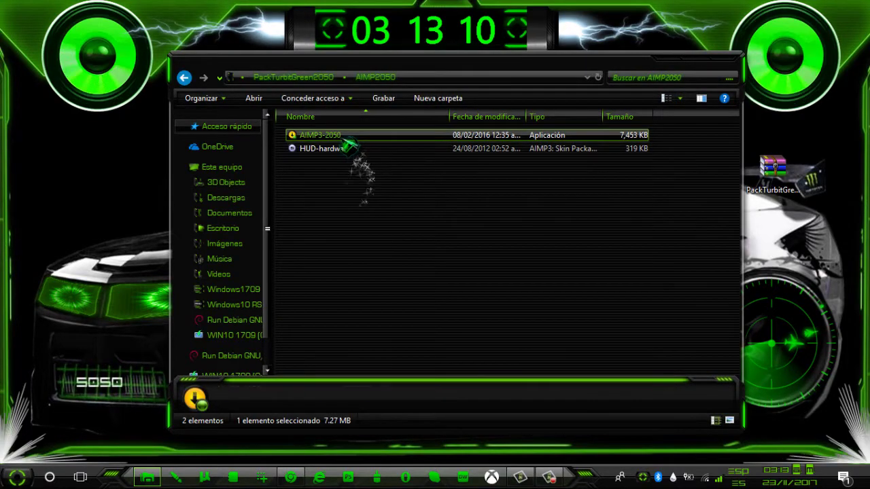
right_click(343, 142)
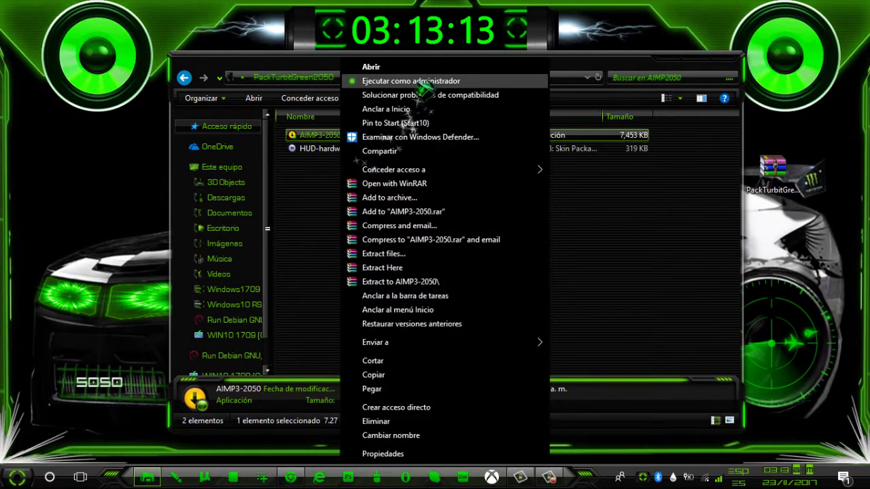
left_click(673, 238)
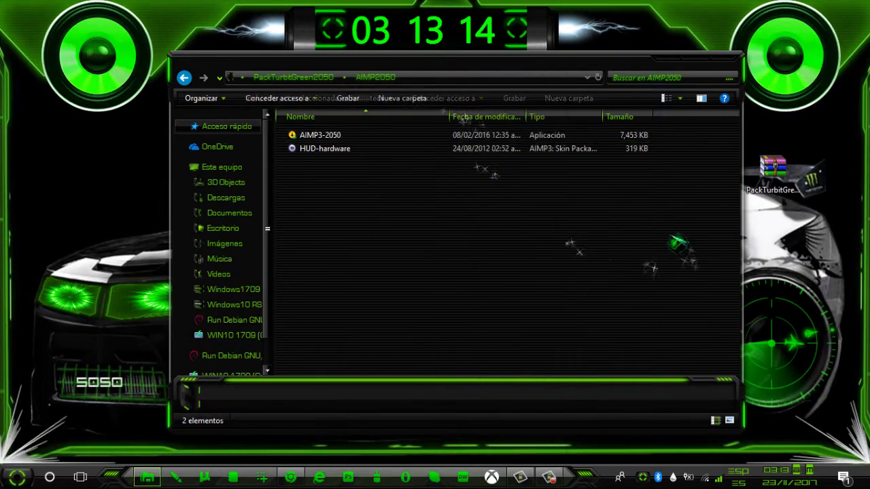
Open the HUD-hardware skin package from the AIMP2050 folder with AIMP3.
left_click(347, 151)
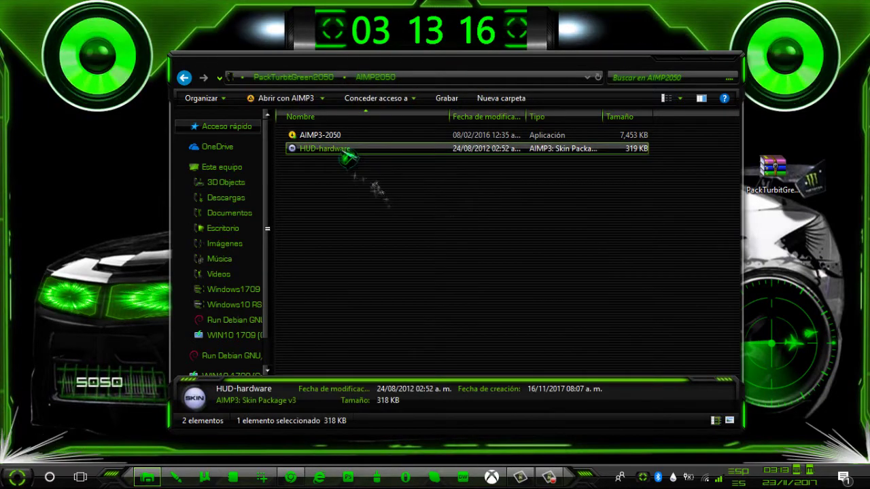
right_click(342, 154)
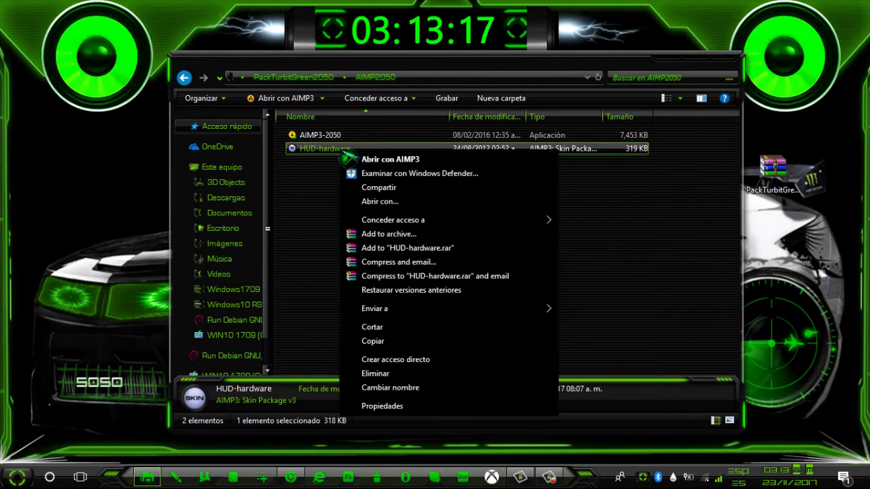
left_click(407, 161)
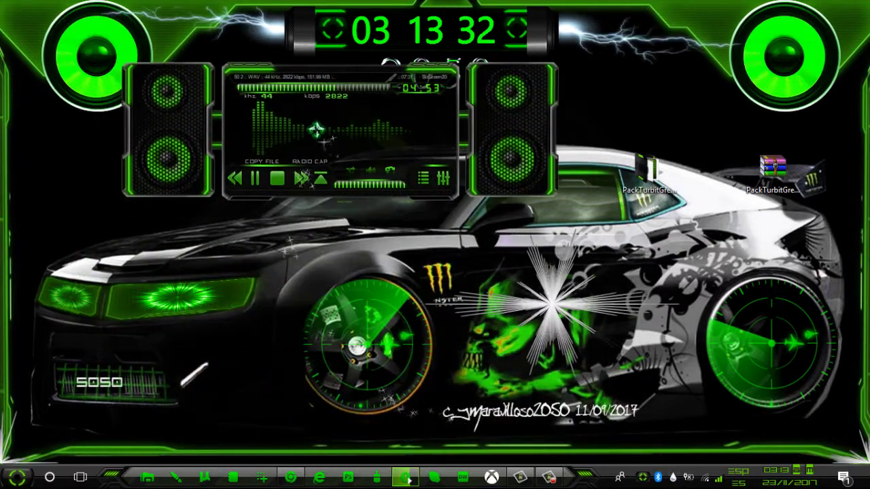
Show the playlist of the AIMP3 player and hide the player with the Ocultar a la derecha option.
left_click(422, 178)
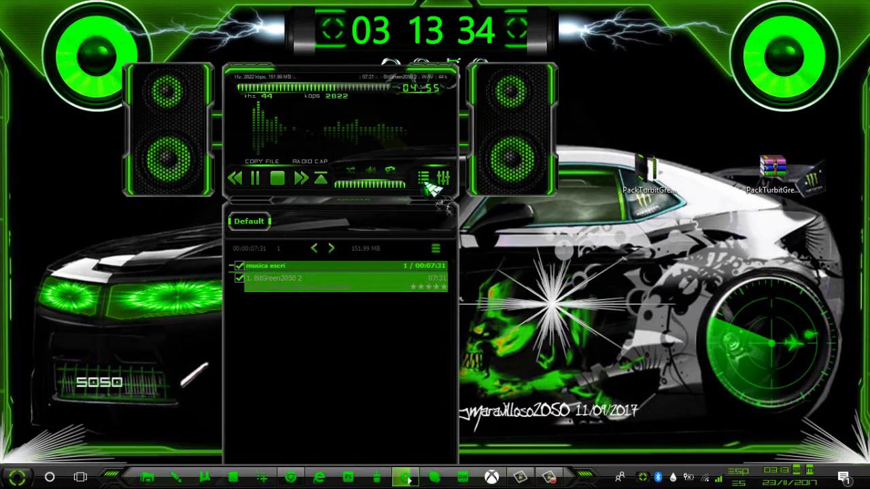
right_click(244, 159)
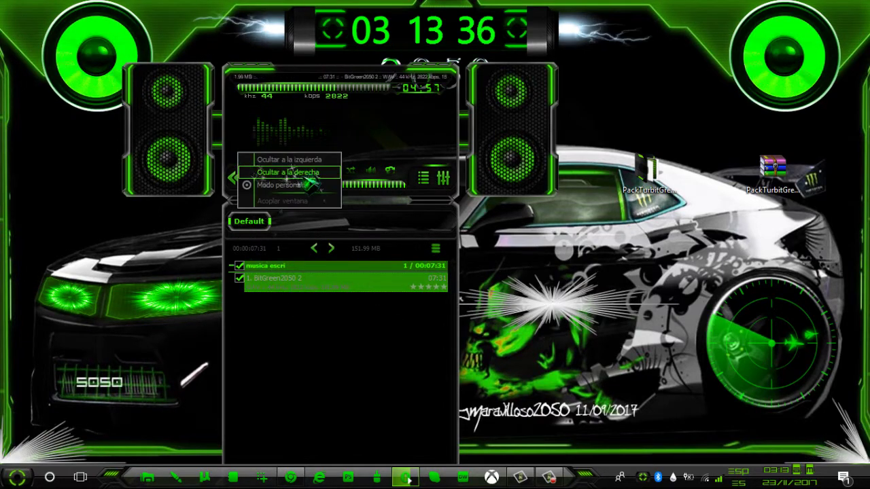
left_click(299, 172)
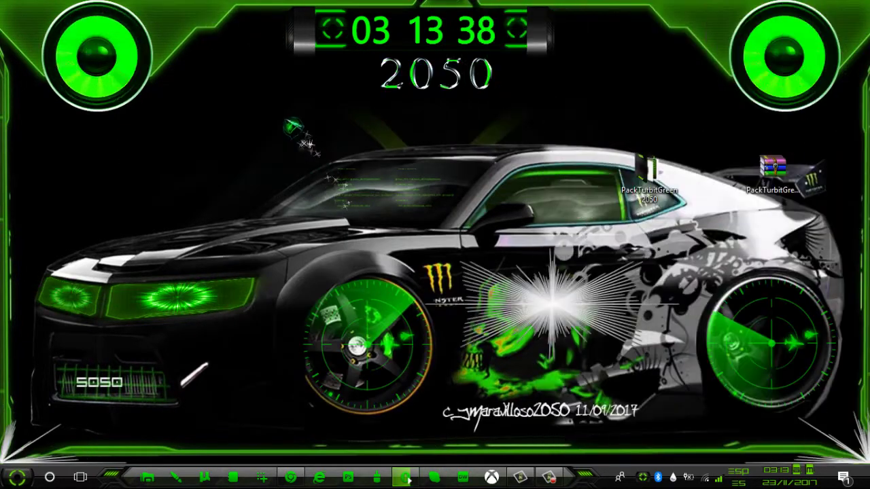
left_click_drag(275, 98, 392, 134)
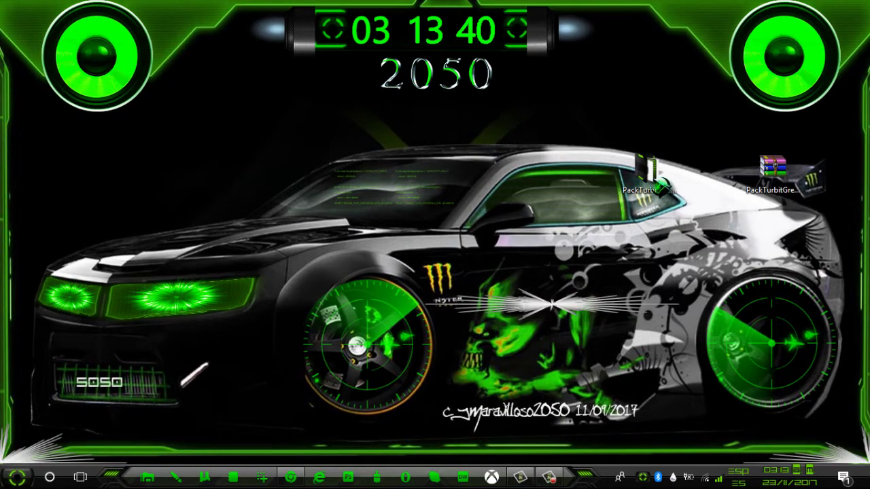
Open the Resolución de pantalla text file from the PackTurbitGreen2050 folder, reposition its window, and review the recommended display settings.
double_click(651, 174)
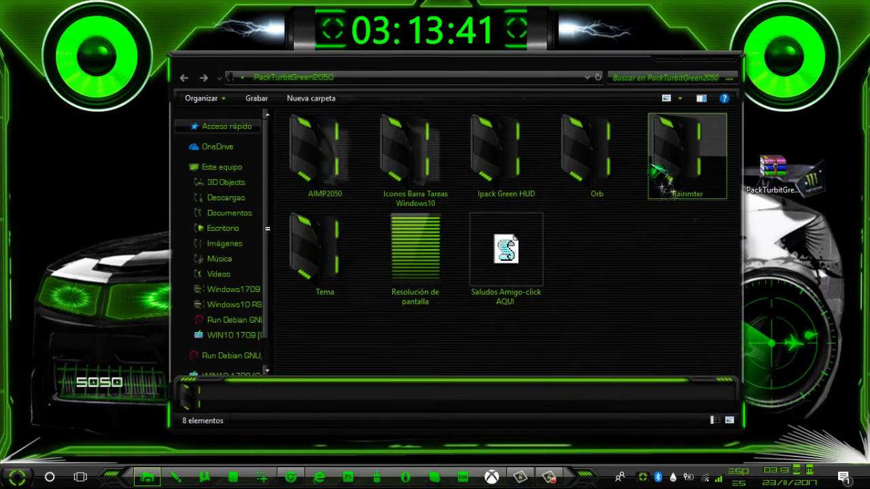
left_click(446, 281)
left_click(502, 241)
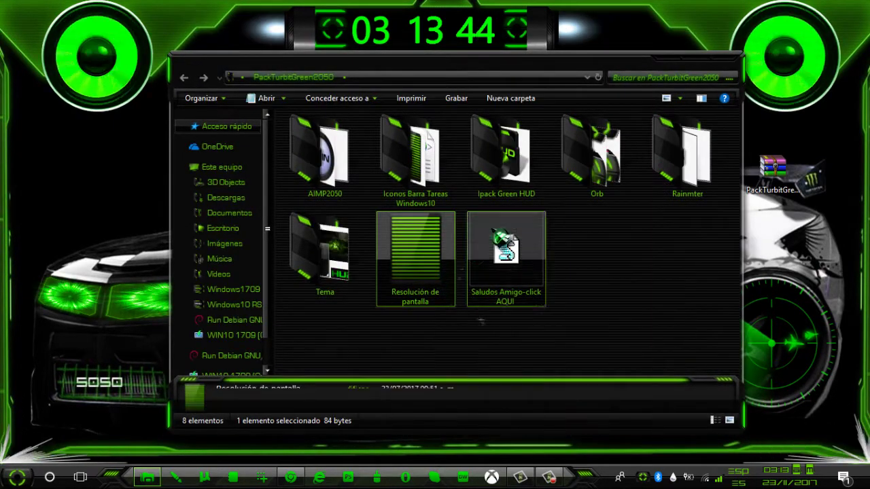
left_click(666, 60)
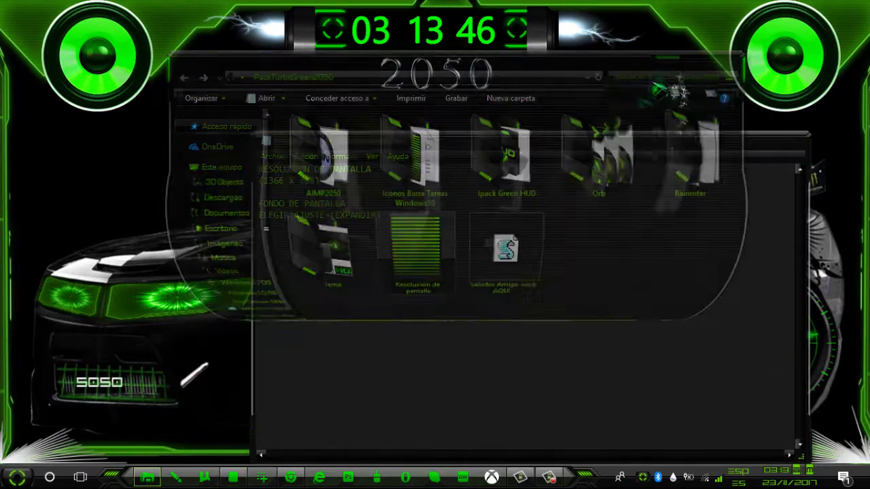
left_click_drag(592, 140, 460, 89)
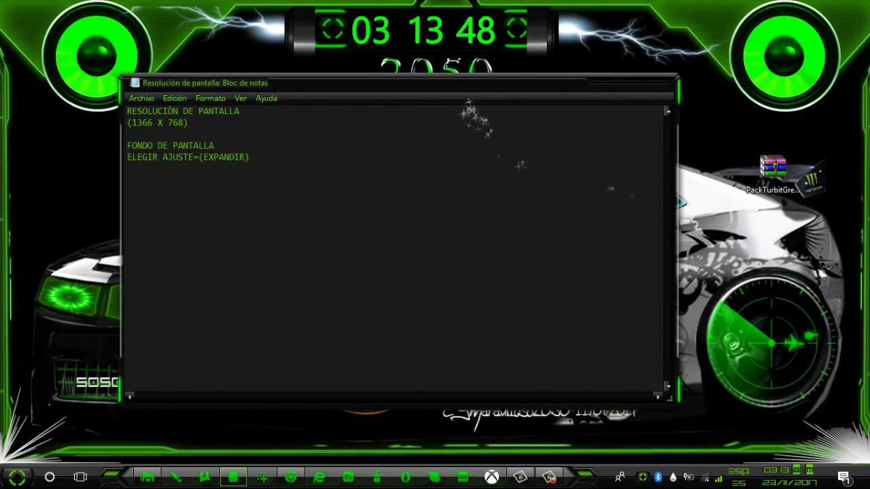
left_click_drag(189, 122, 125, 102)
left_click(163, 157)
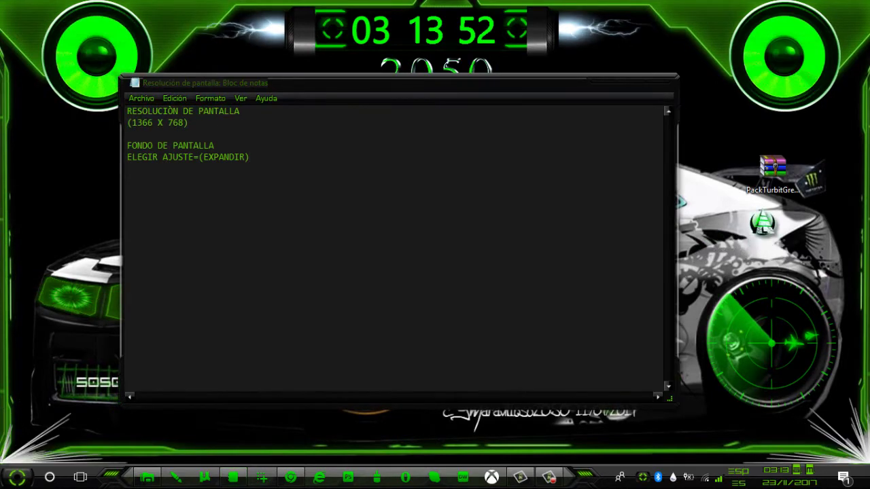
Set the screen resolution to 1366 × 768 (recomendada) in the display settings and close the settings window.
right_click(714, 218)
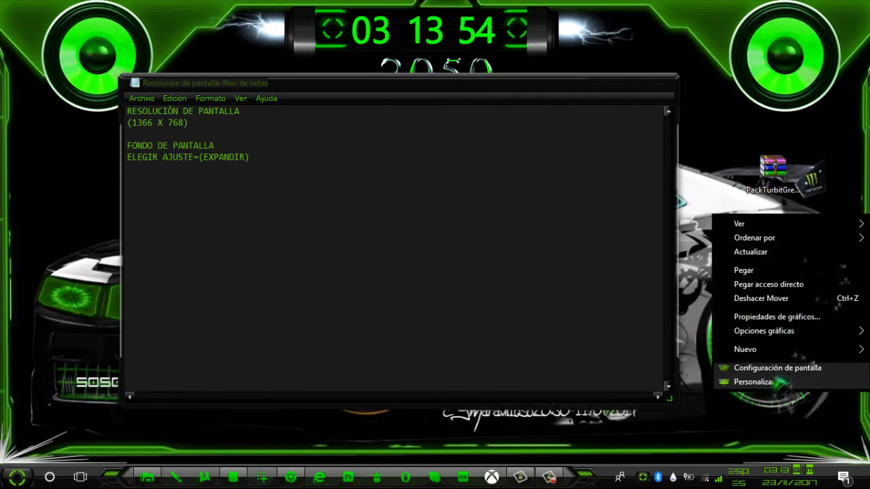
left_click(782, 370)
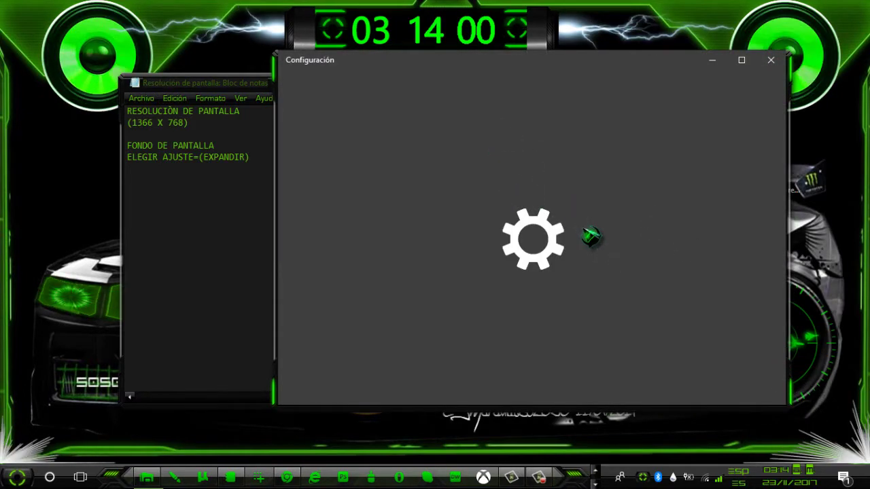
scroll(590, 238, "down", 3)
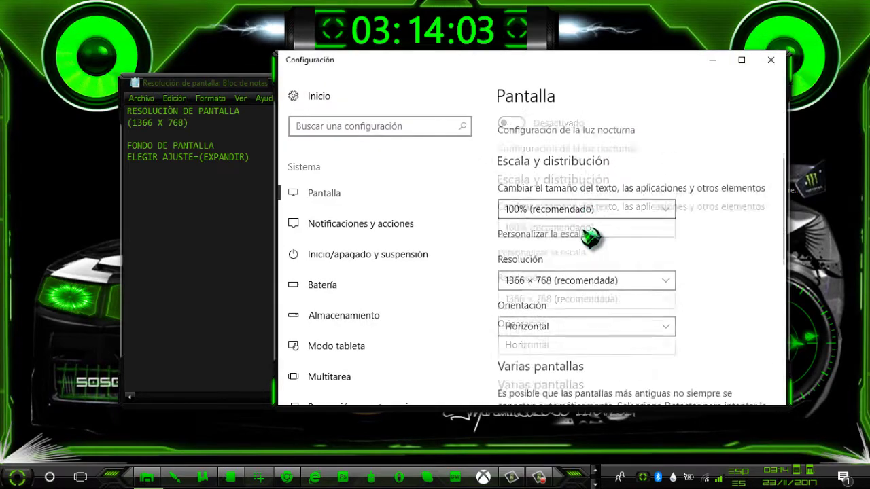
scroll(588, 235, "down", 2)
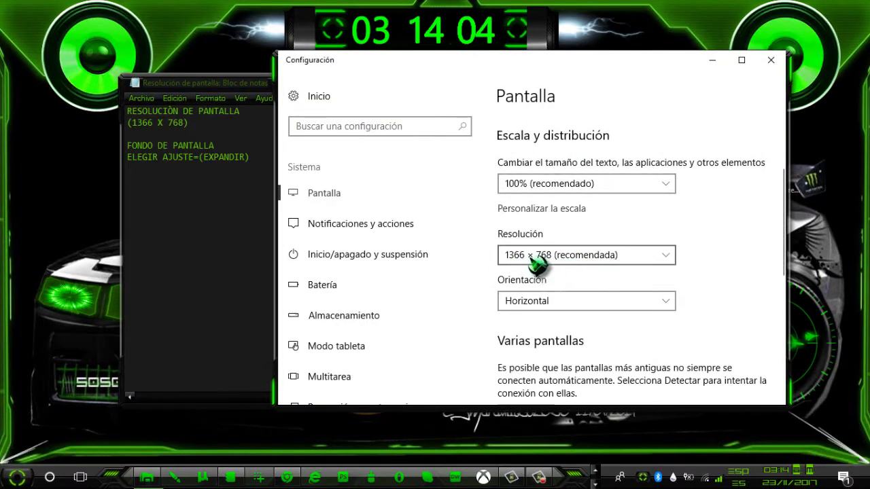
left_click(665, 265)
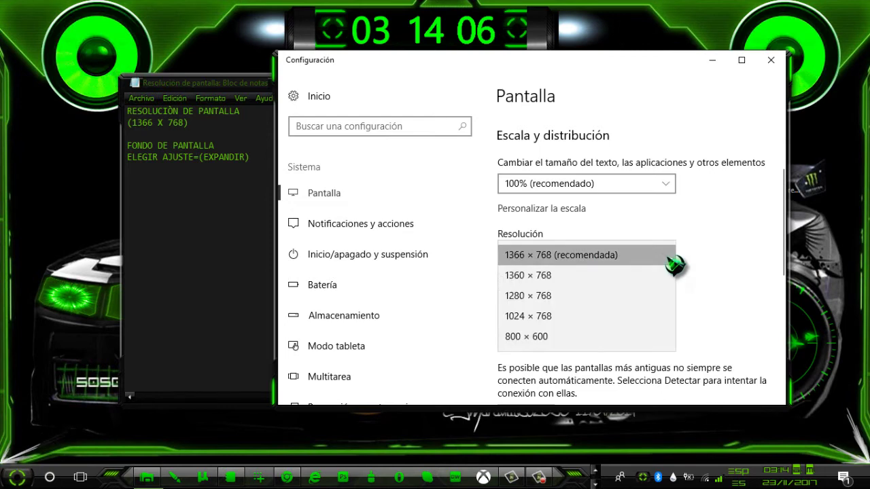
left_click(590, 254)
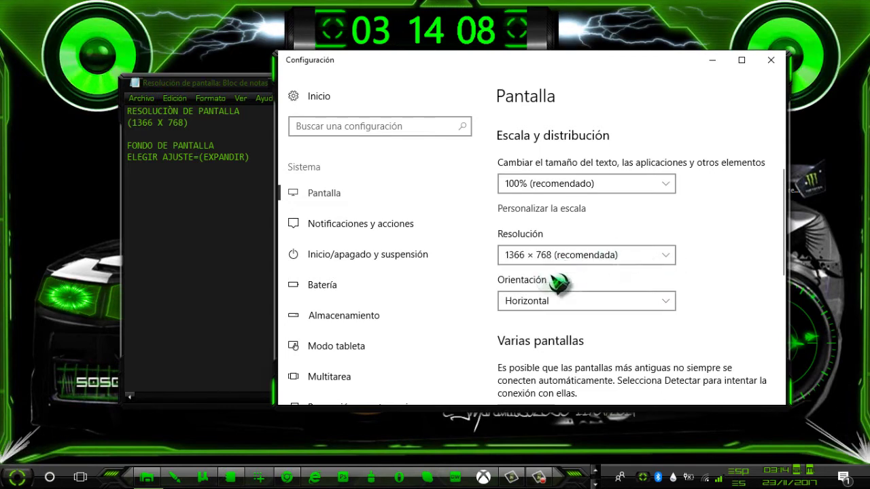
left_click(771, 60)
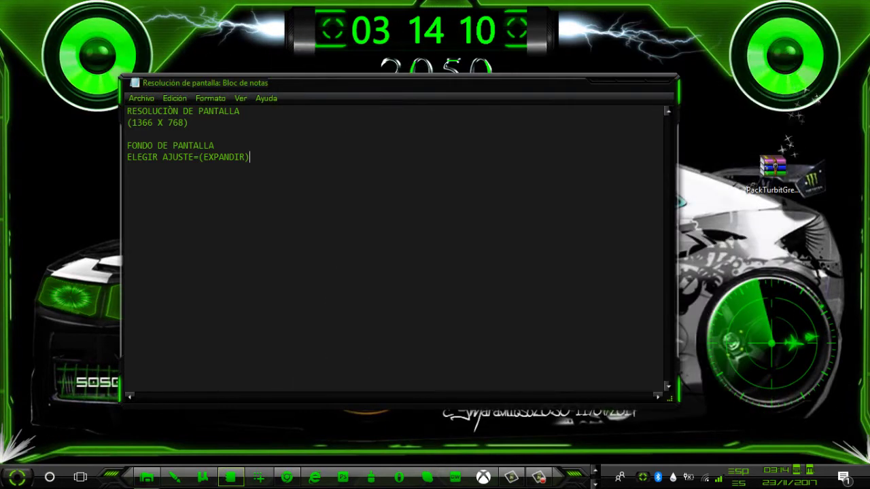
Review the wallpaper fit instruction in the Resolución de pantalla note and open the desktop background settings at Elegir un ajuste.
left_click_drag(132, 145, 127, 145)
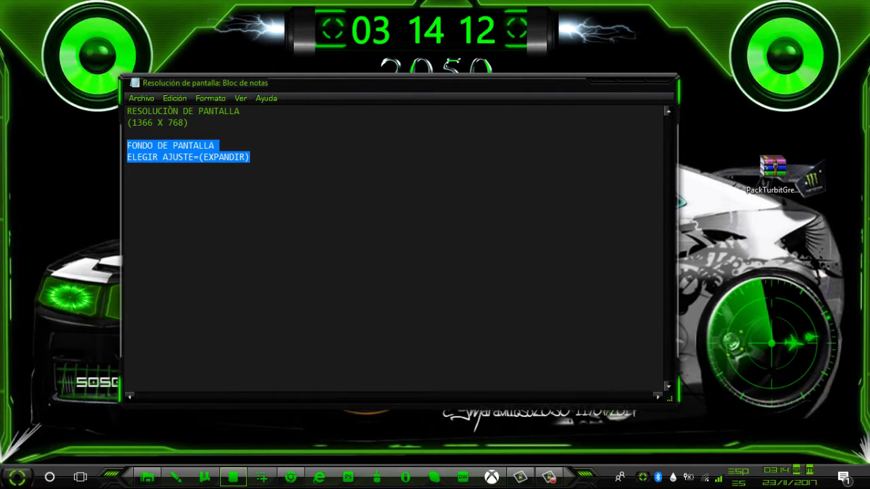
left_click(213, 157)
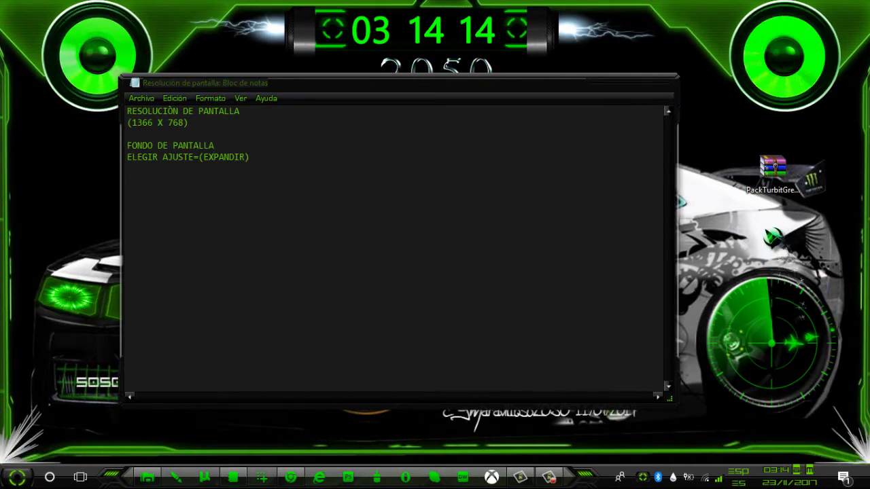
right_click(782, 232)
left_click(766, 384)
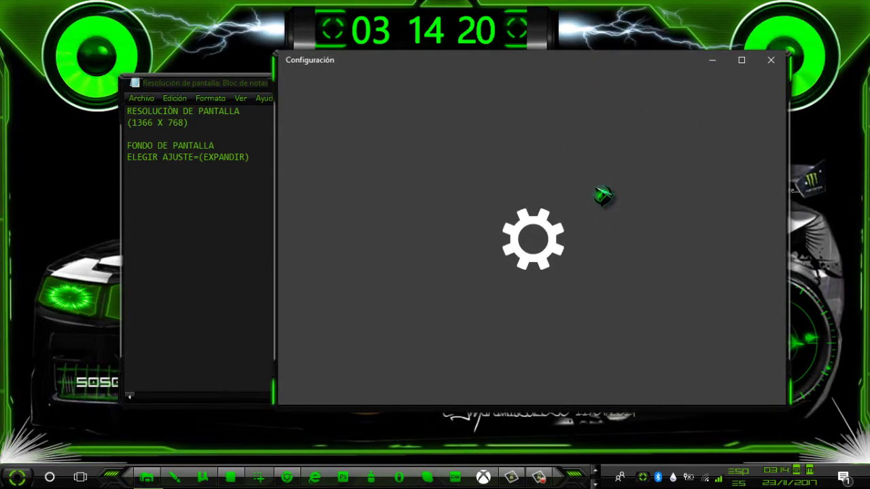
scroll(533, 225, "down", 1)
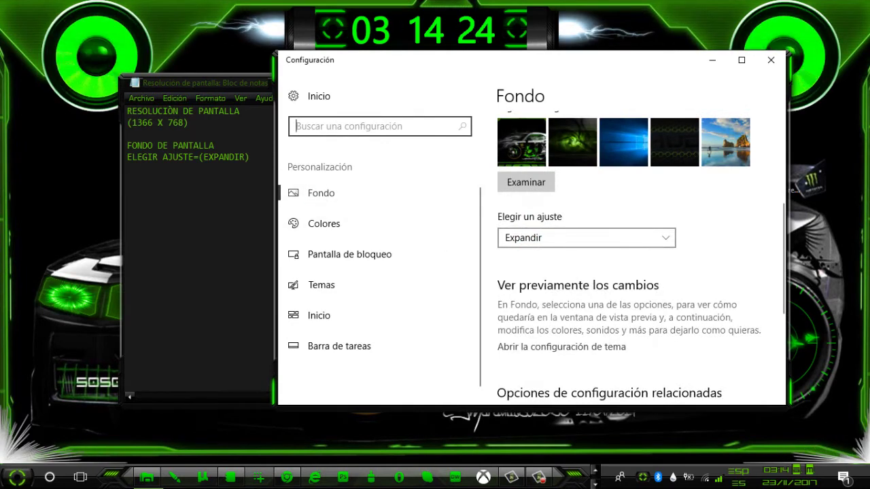
left_click_drag(245, 157, 213, 157)
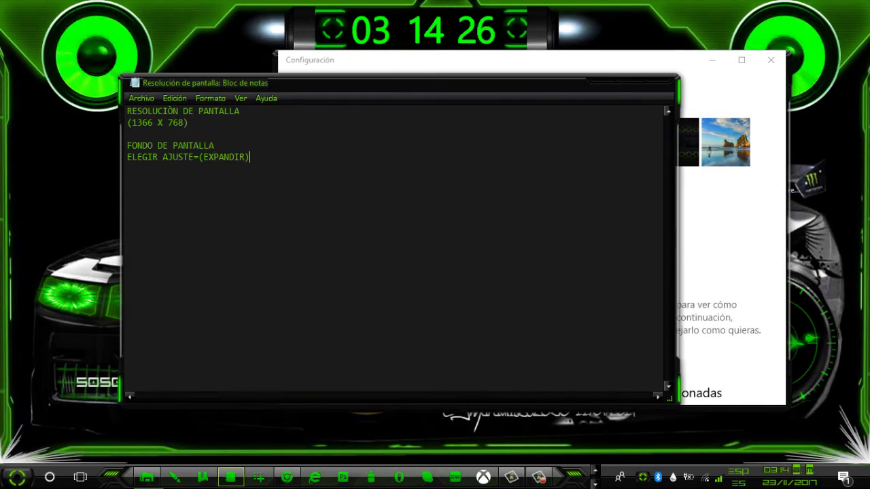
left_click(496, 74)
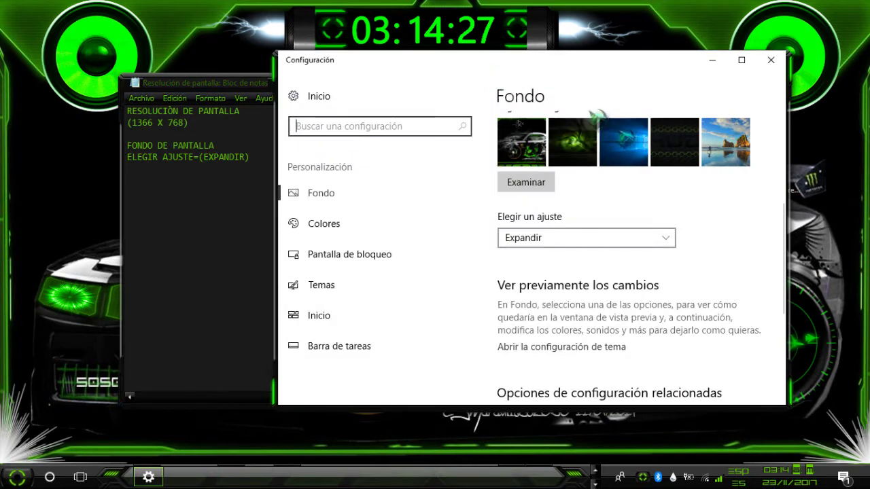
Try the Mosaico fit for the desktop background.
left_click(646, 239)
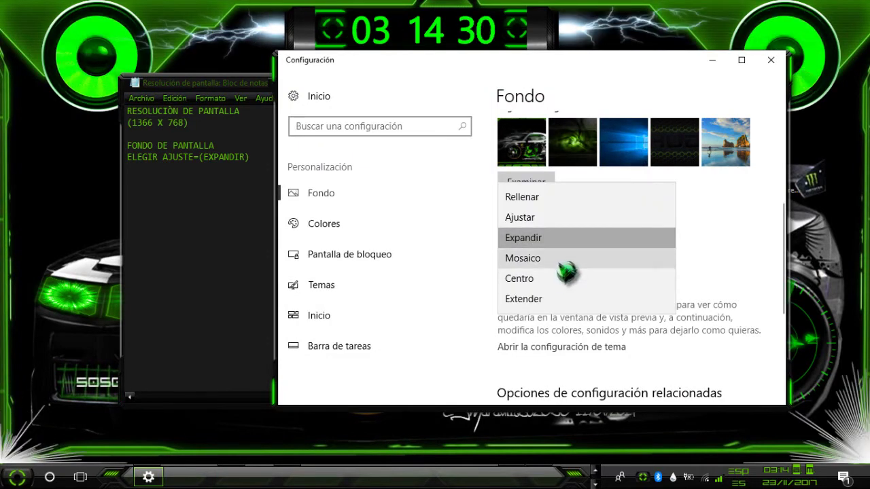
left_click(566, 261)
Set the desktop background fit to Expandir as the note recommends, and close the settings window.
left_click(570, 248)
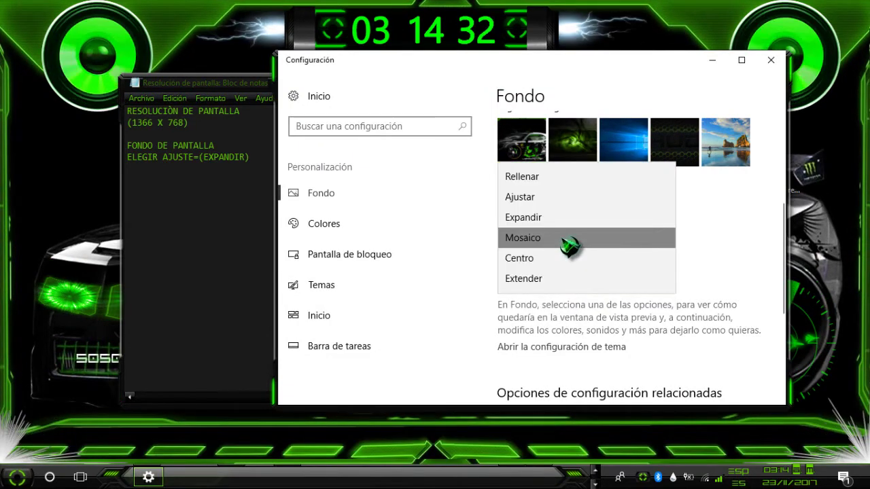
left_click(201, 90)
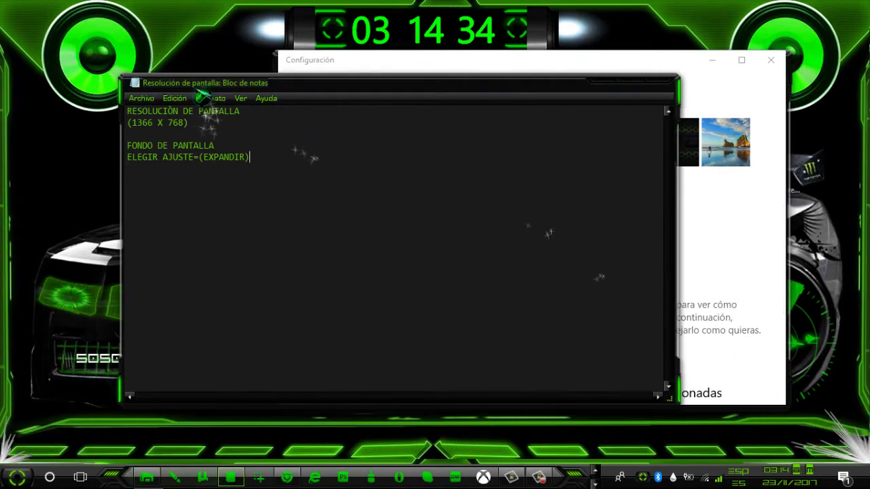
left_click(667, 85)
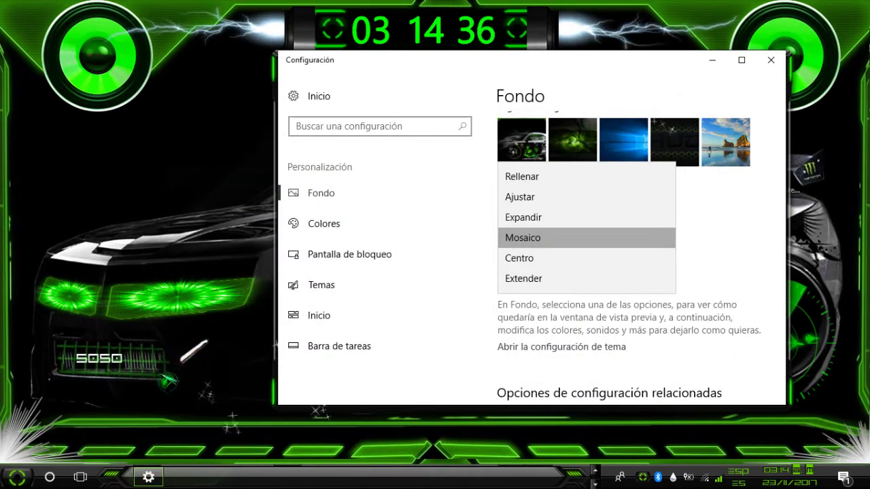
left_click(602, 218)
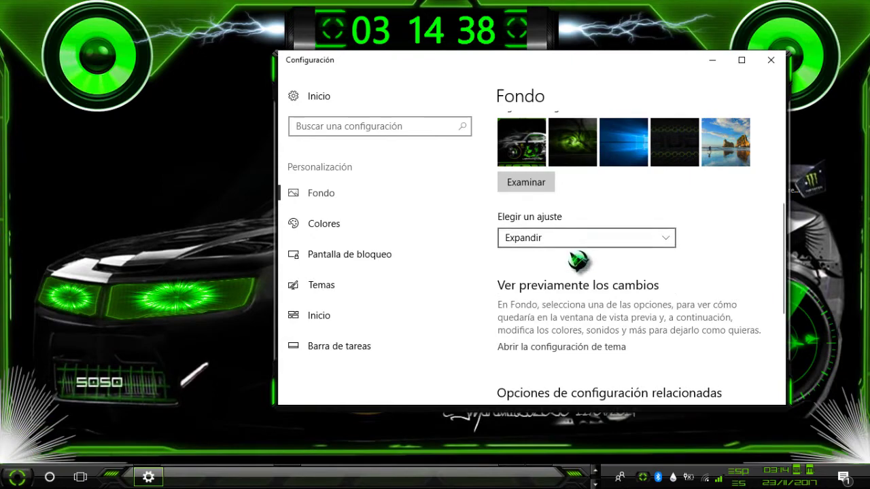
left_click(771, 62)
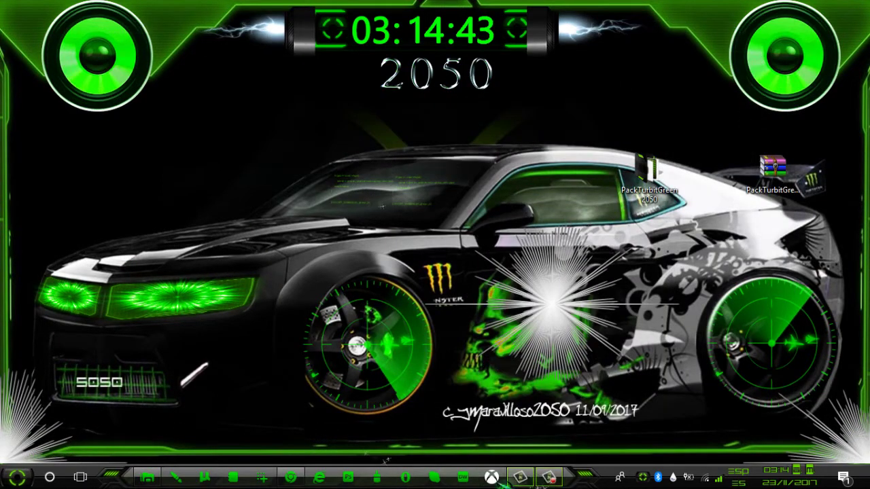
Run the Saludos Amigo-click AQUI script from the PackTurbitGreen2050 folder.
left_click(155, 478)
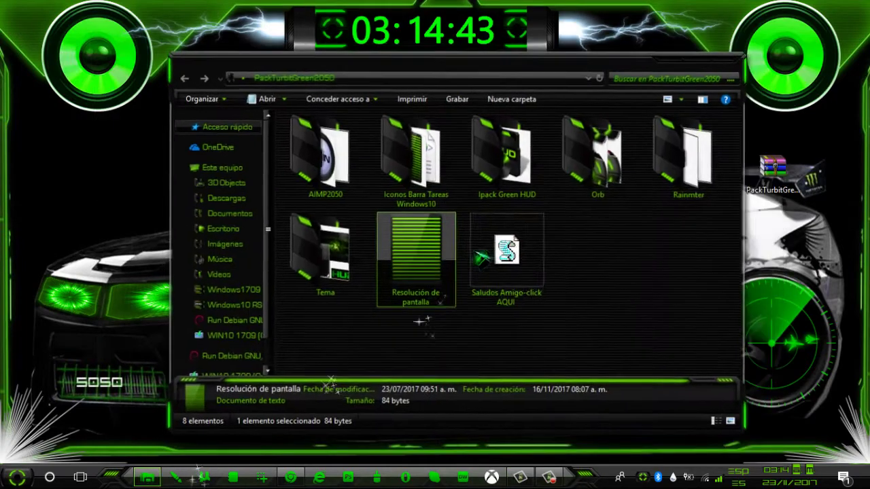
left_click(520, 263)
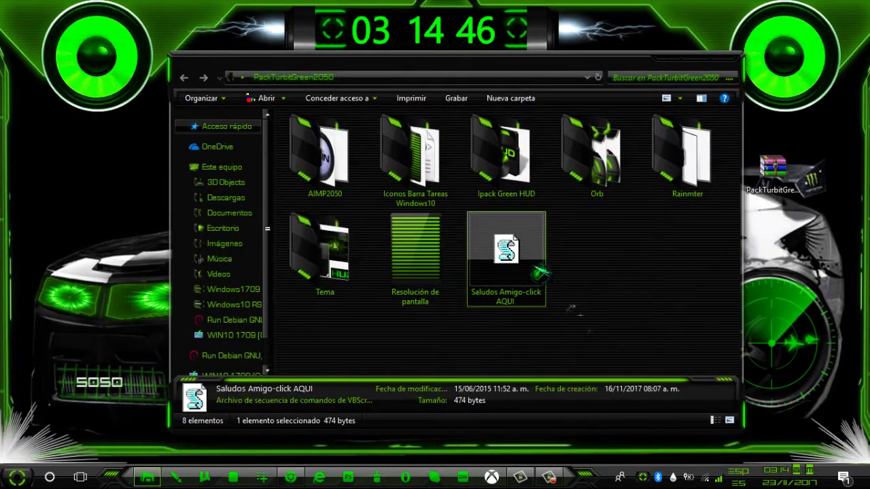
right_click(537, 271)
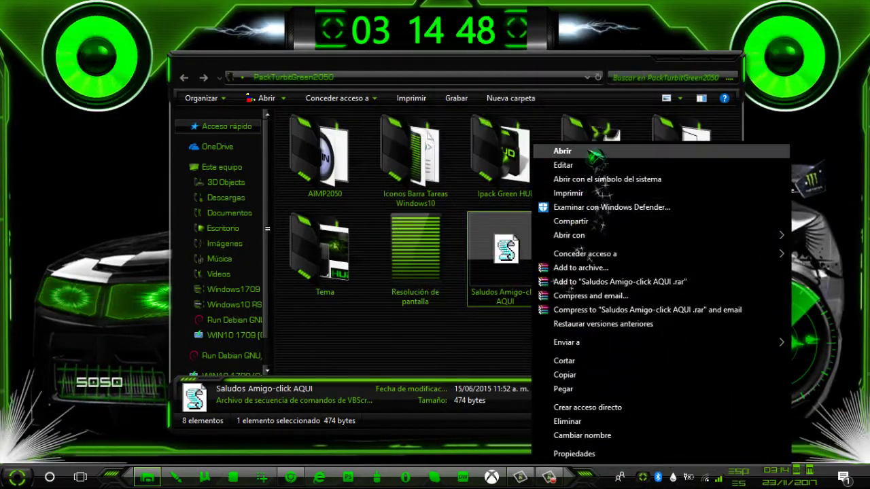
left_click(594, 152)
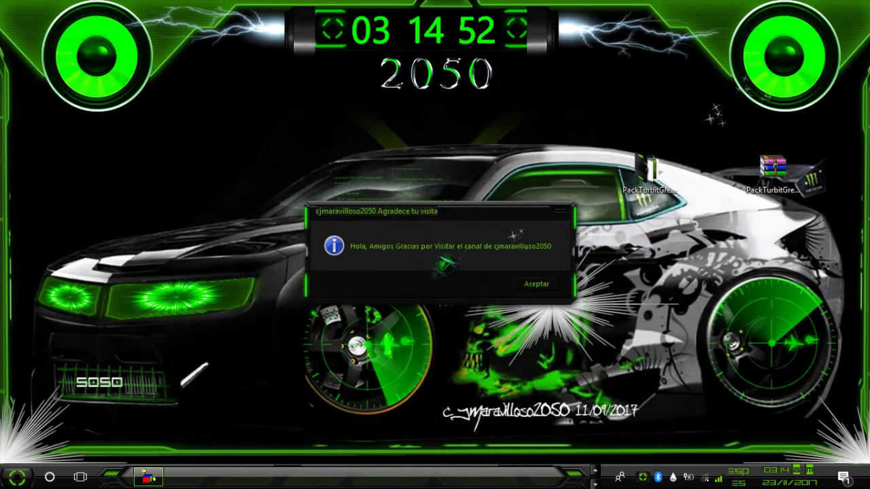
Accept the script's three greeting messages to open the YouTube channel, and close the channel tab and the browser.
left_click_drag(396, 183, 476, 119)
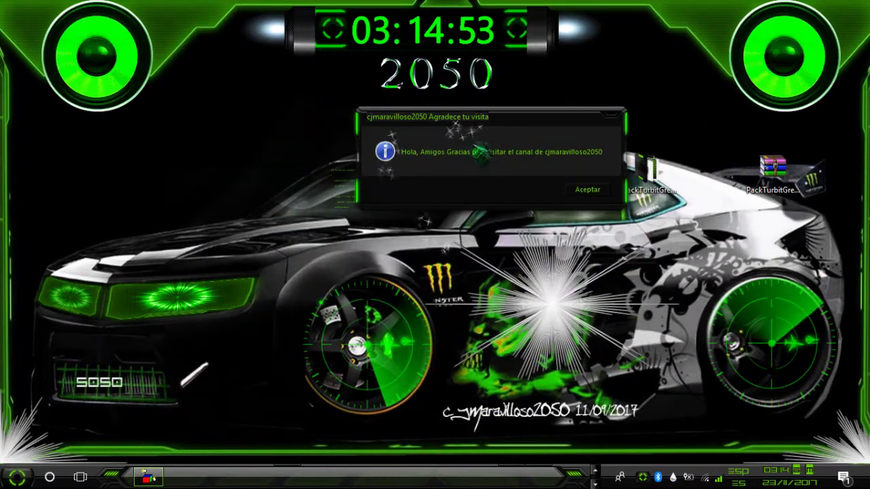
left_click(588, 195)
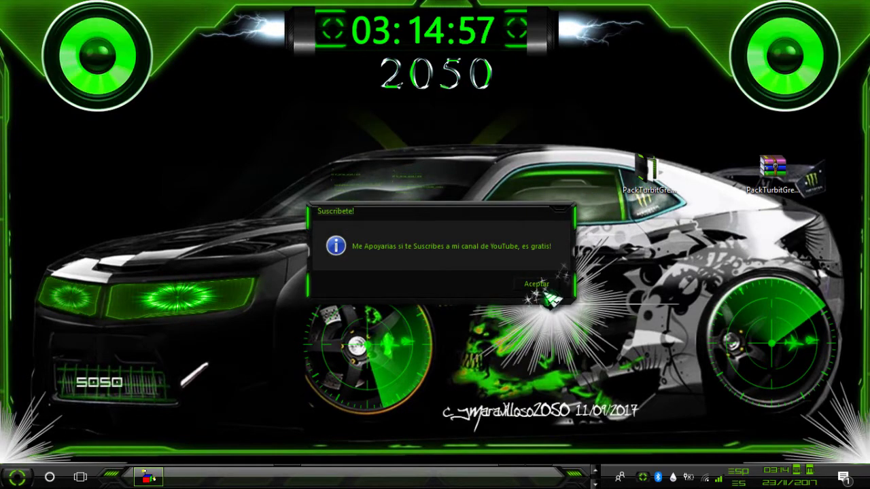
left_click(544, 287)
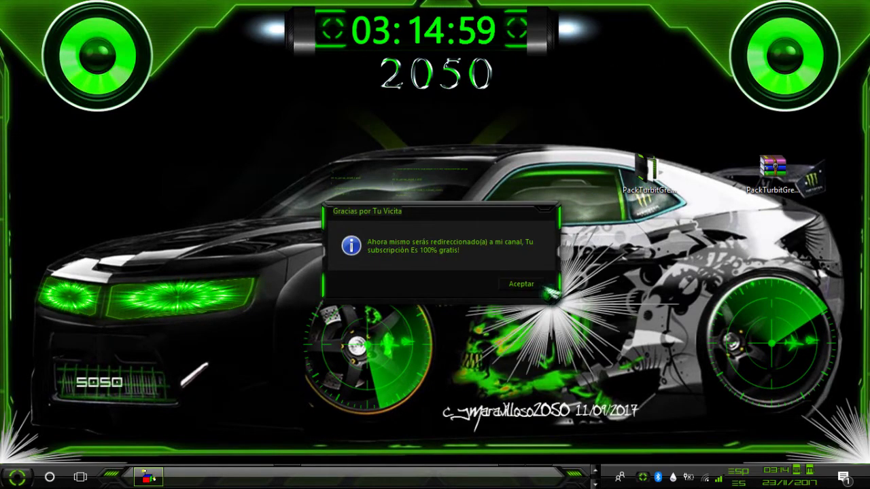
left_click(540, 285)
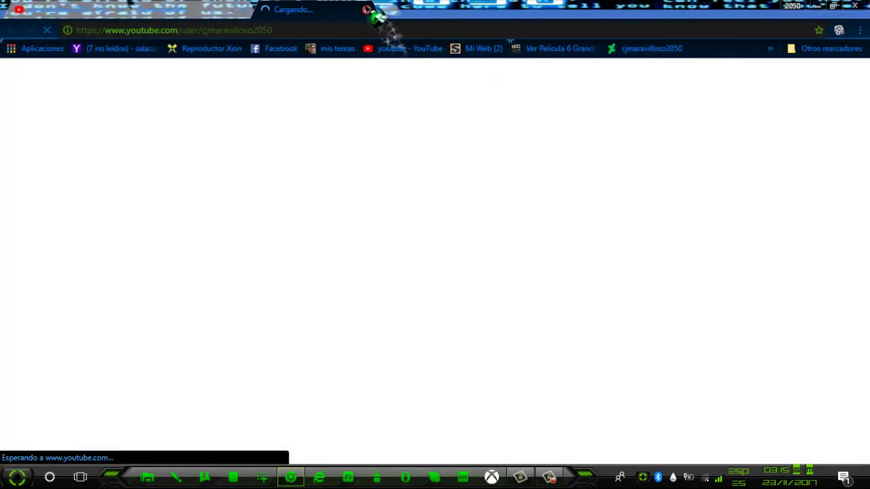
left_click(366, 9)
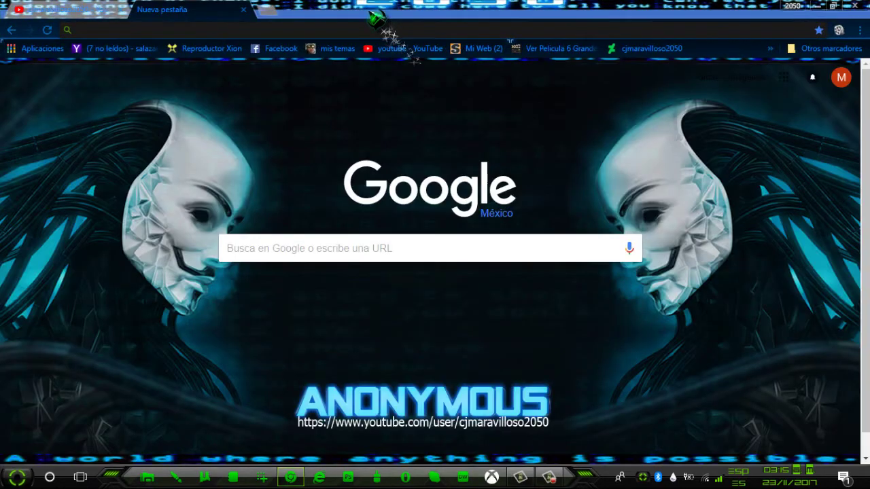
left_click(853, 5)
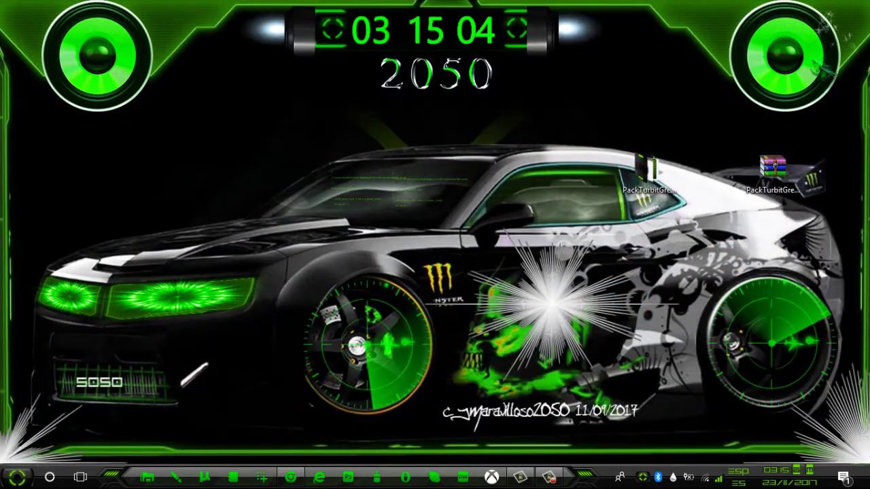